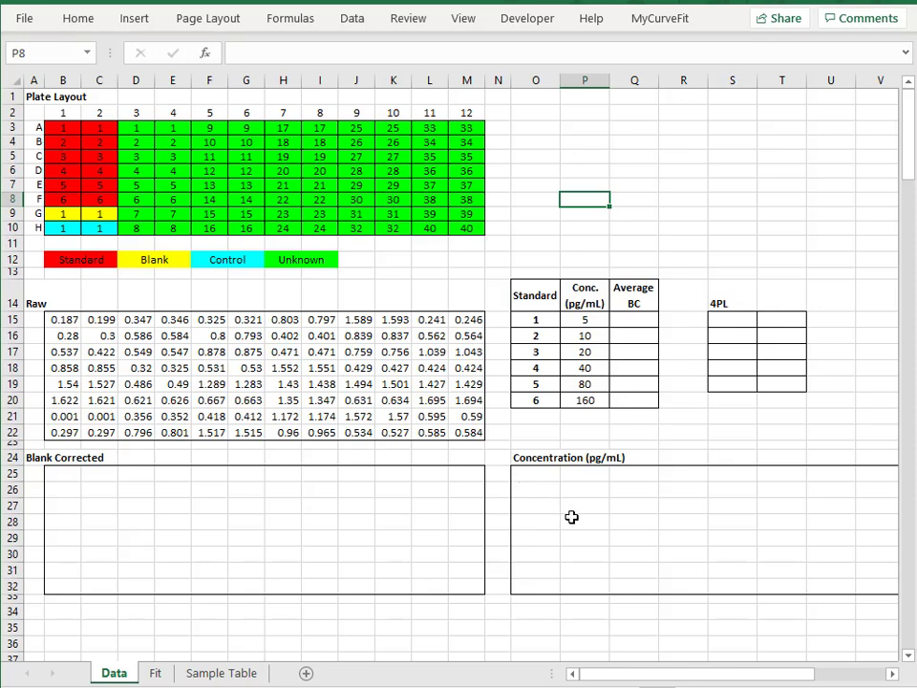
Review the Fit sheet's plot layout and the formula behind Sample 1's raw value in the Sample Table sheet
click(155, 673)
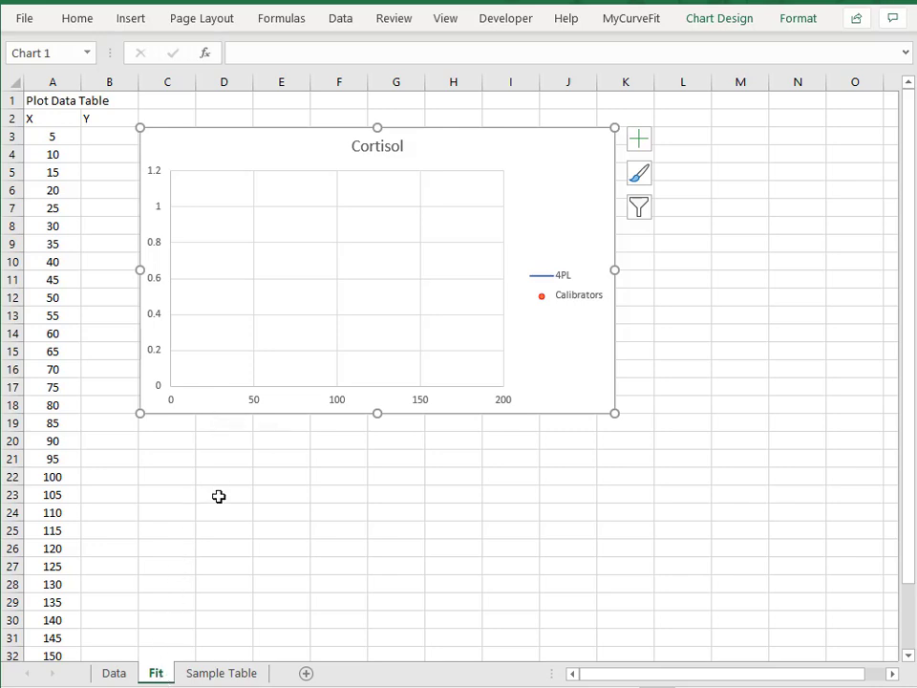
click(224, 674)
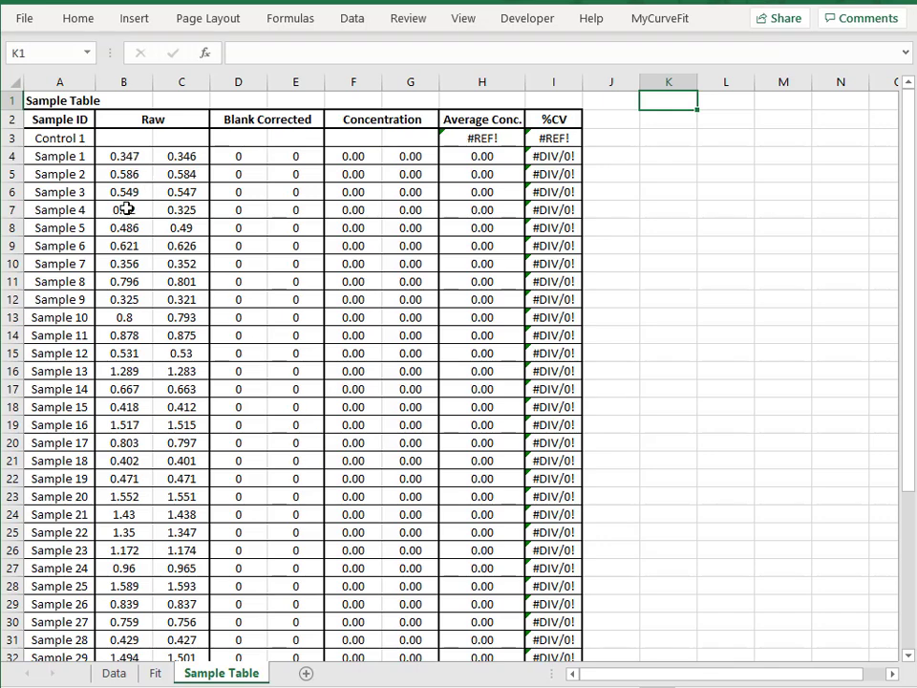
click(147, 150)
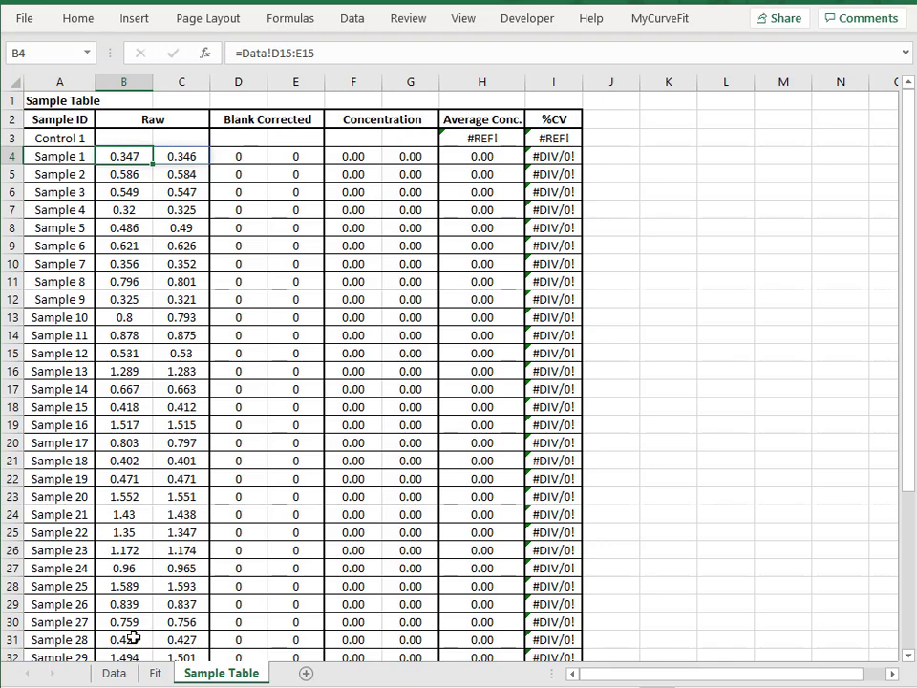
On the Data sheet, enter =B15-AVERAGE($B$21:$C$21) in B25, the first Blank Corrected cell
click(115, 673)
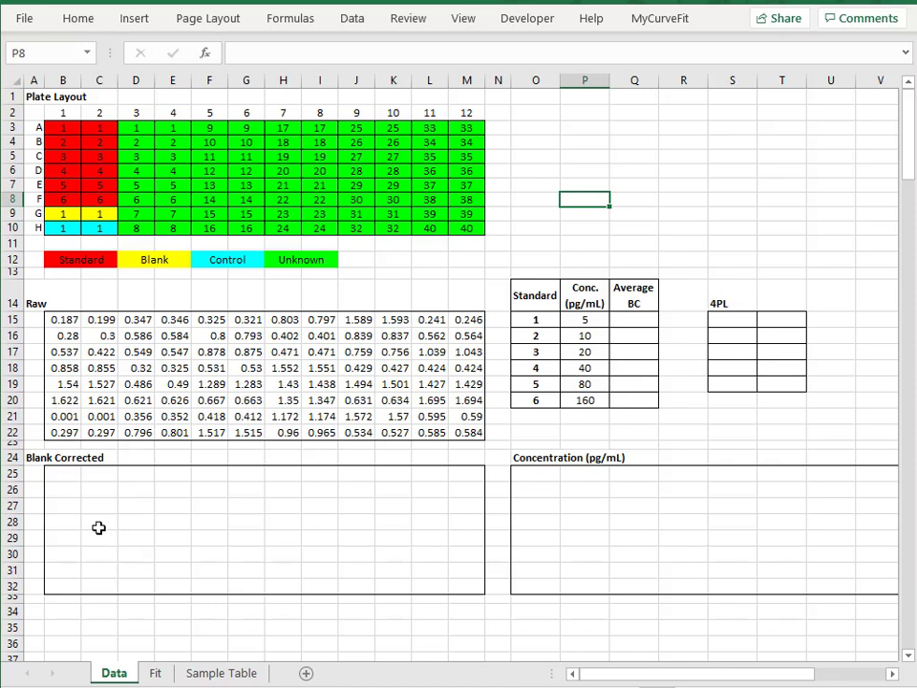
click(61, 473)
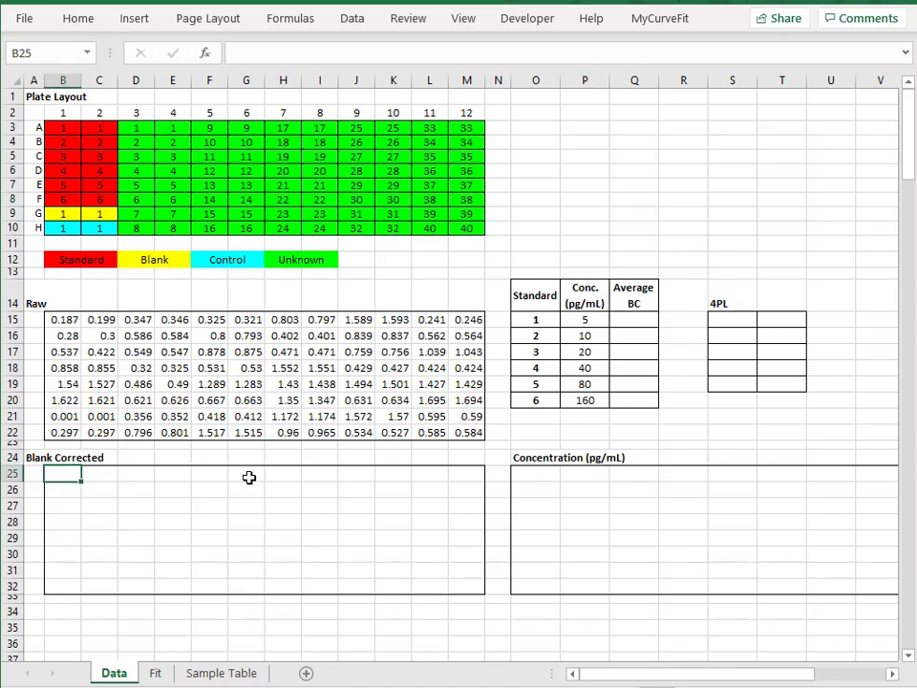
text(=)
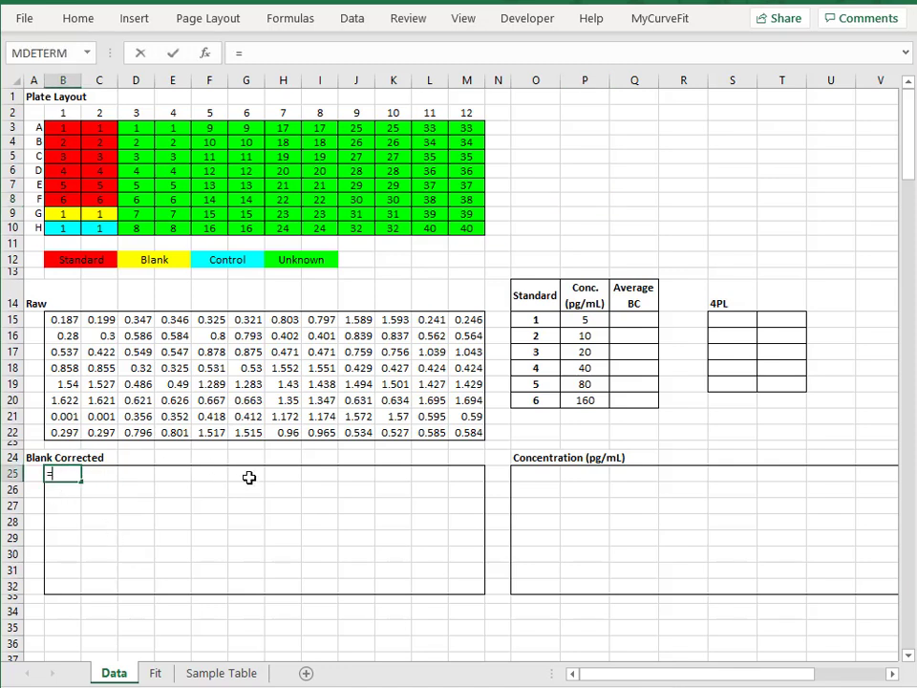
click(72, 318)
text(-average()
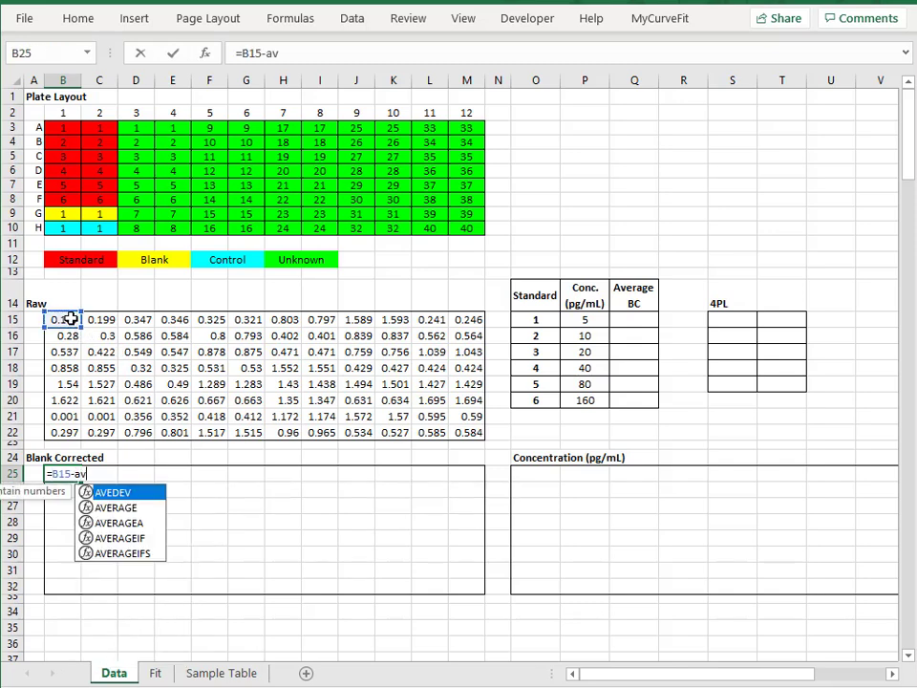
click(55, 416)
drag(56, 416, 100, 417)
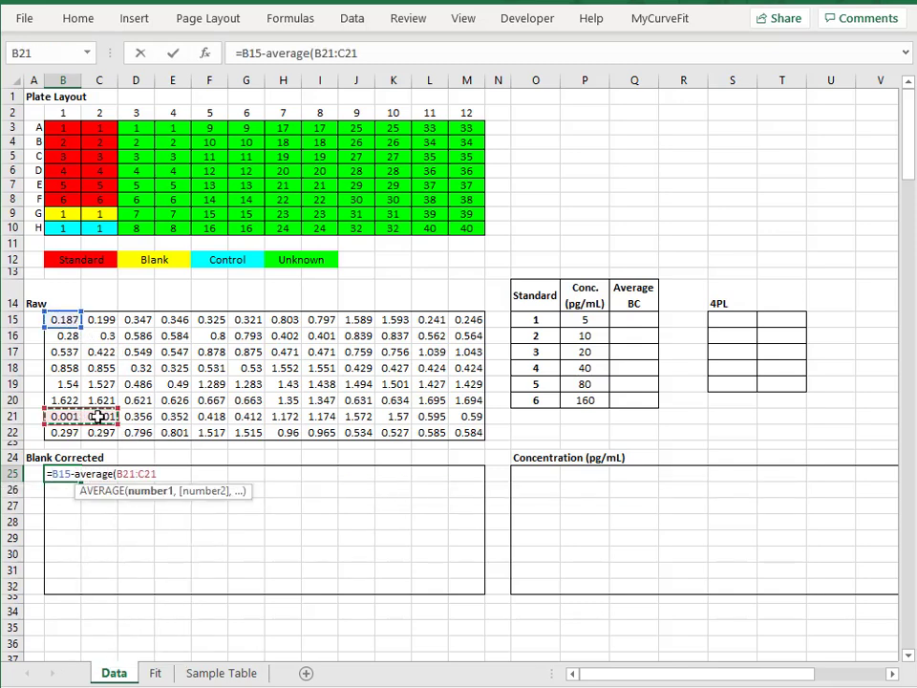
key(F4)
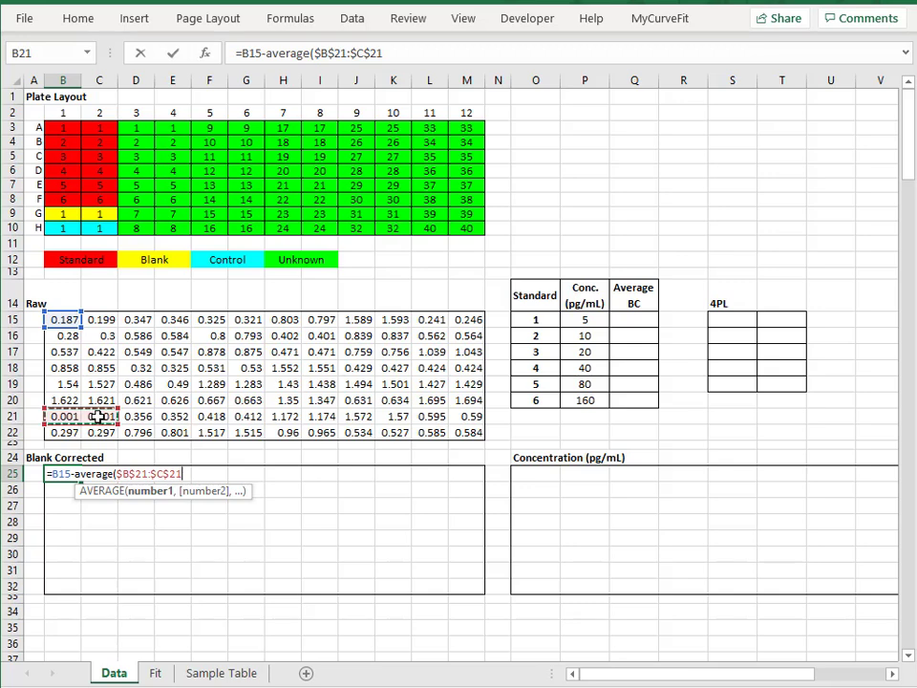
text())
key(Return)
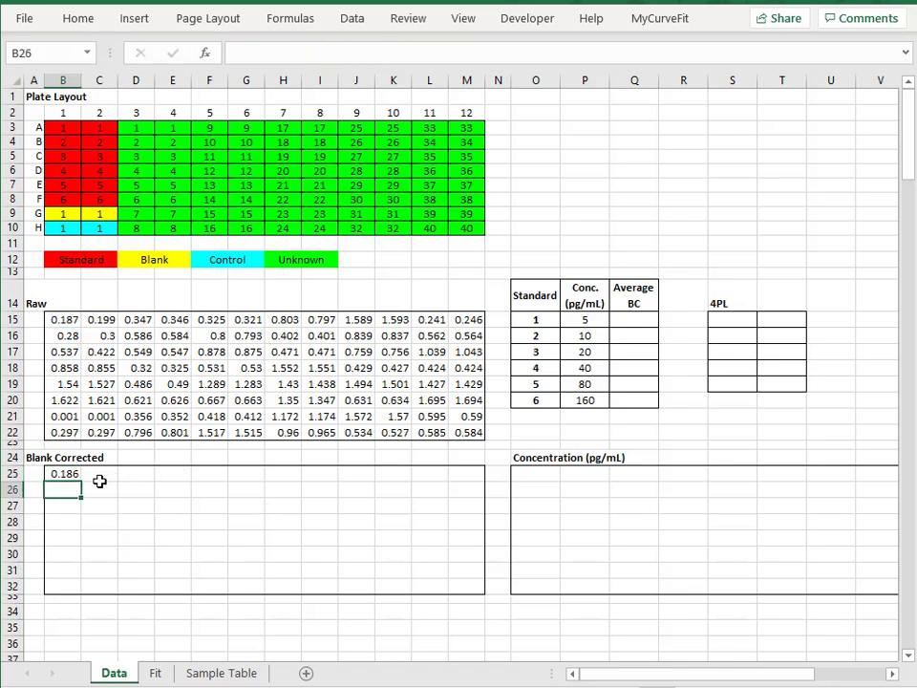
Fill the blank-correction formula from B25 across the whole Blank Corrected grid to M32
click(72, 475)
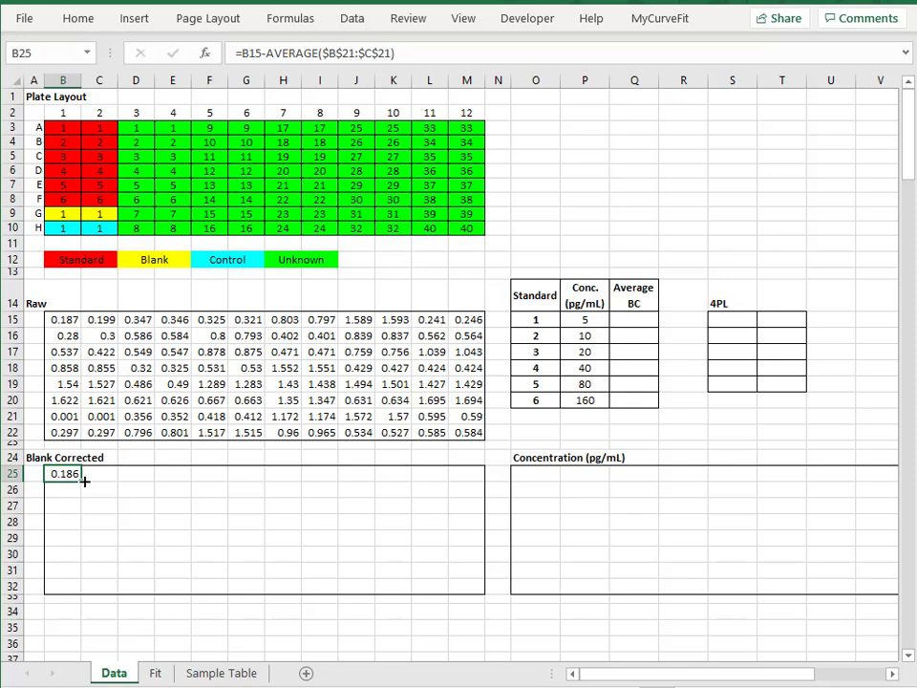
drag(85, 482, 481, 597)
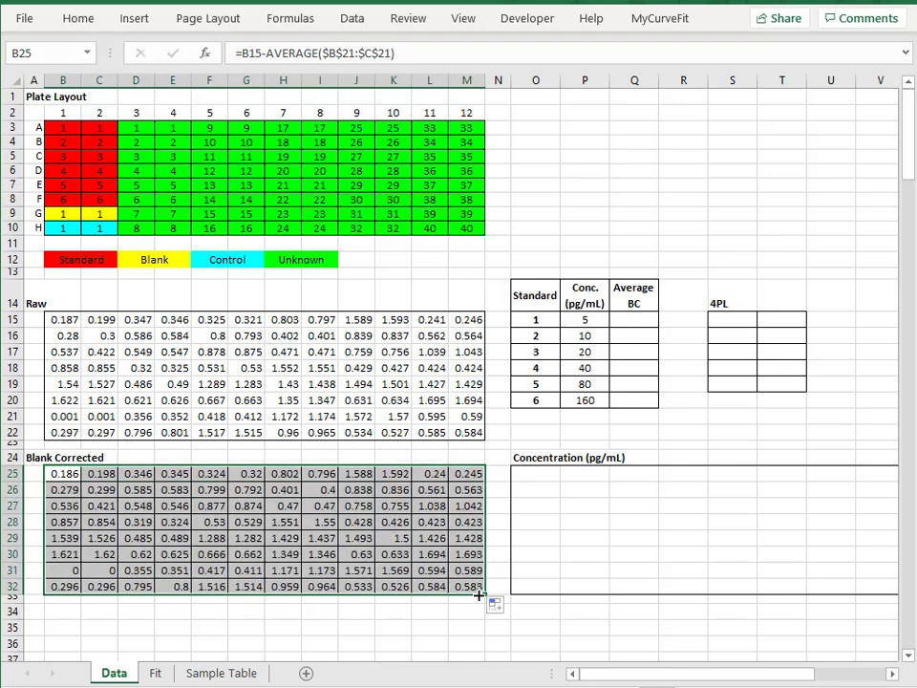
key(Down)
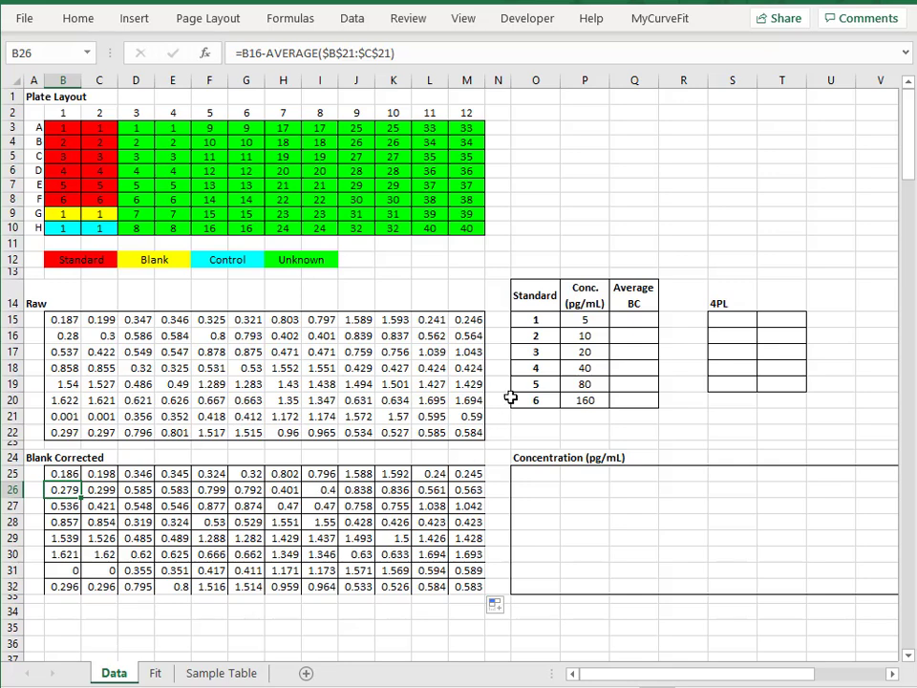
Enter =AVERAGE(B25:C25) as Standard 1's Average BC in Q15 and fill it down through Standard 6 in Q20
click(635, 325)
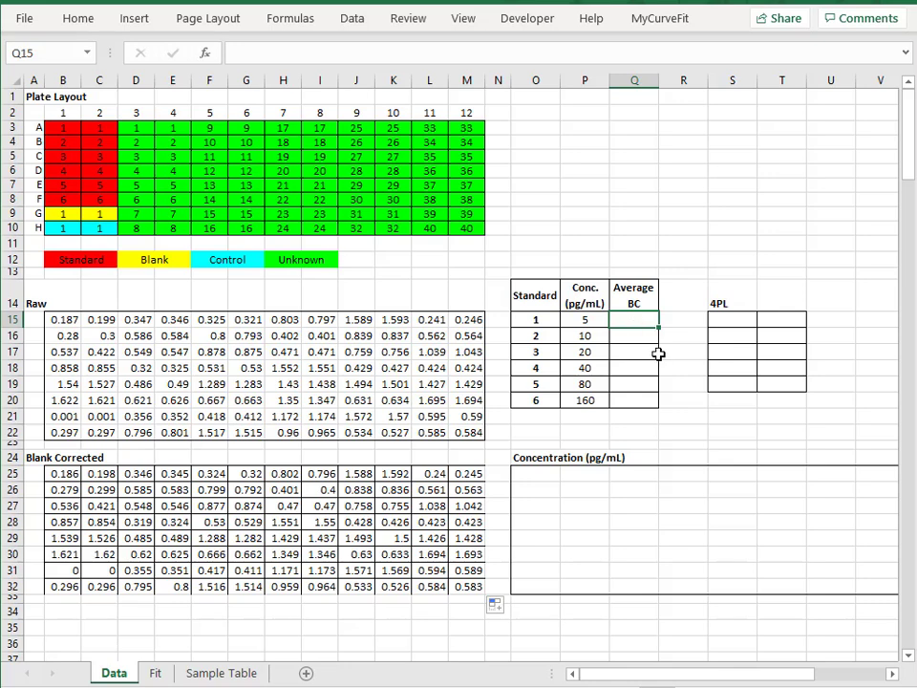
text(=average()
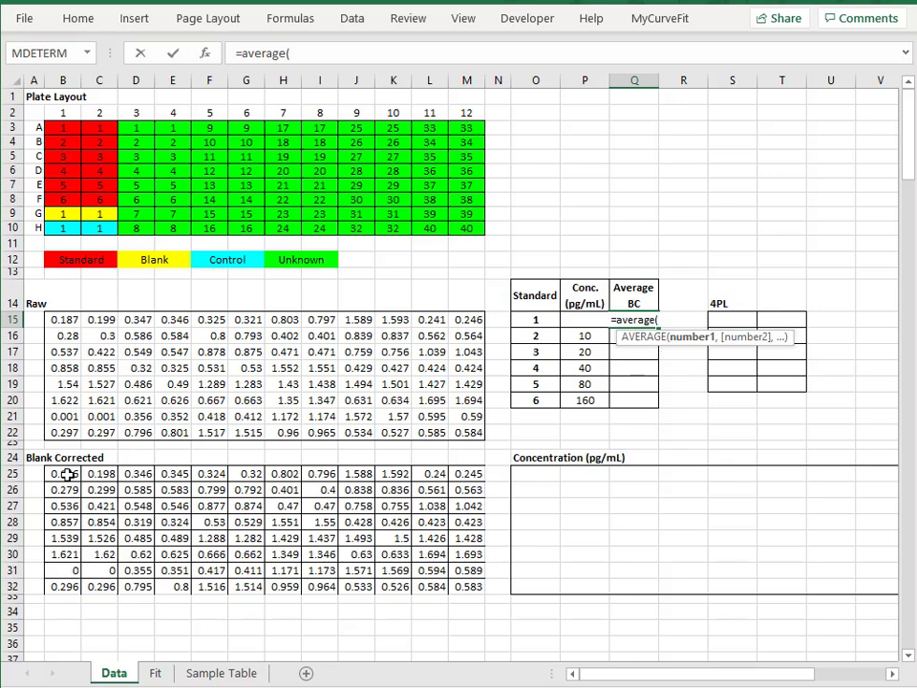
drag(67, 475, 112, 475)
text())
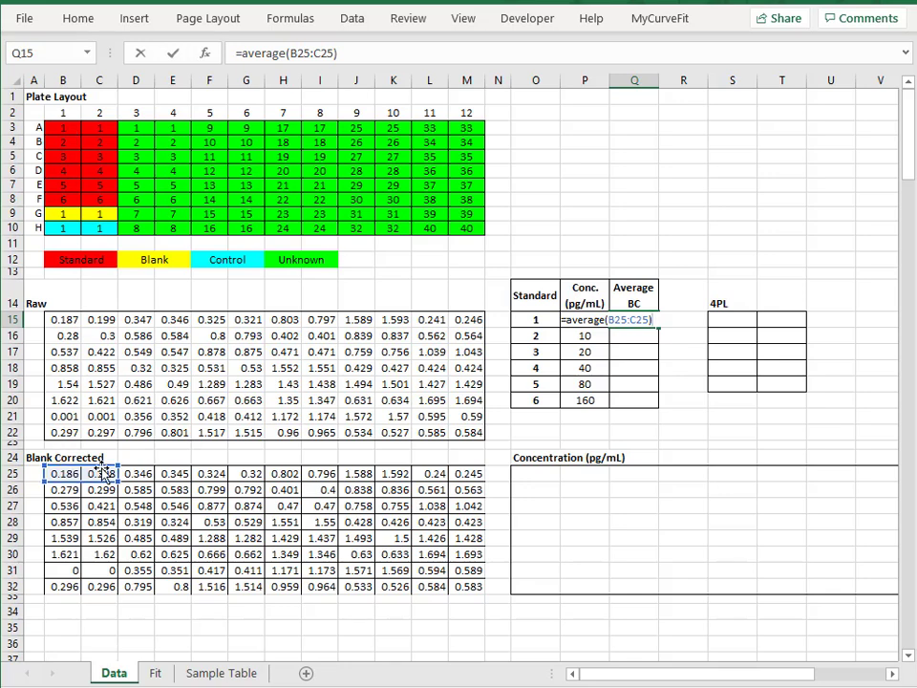
key(Return)
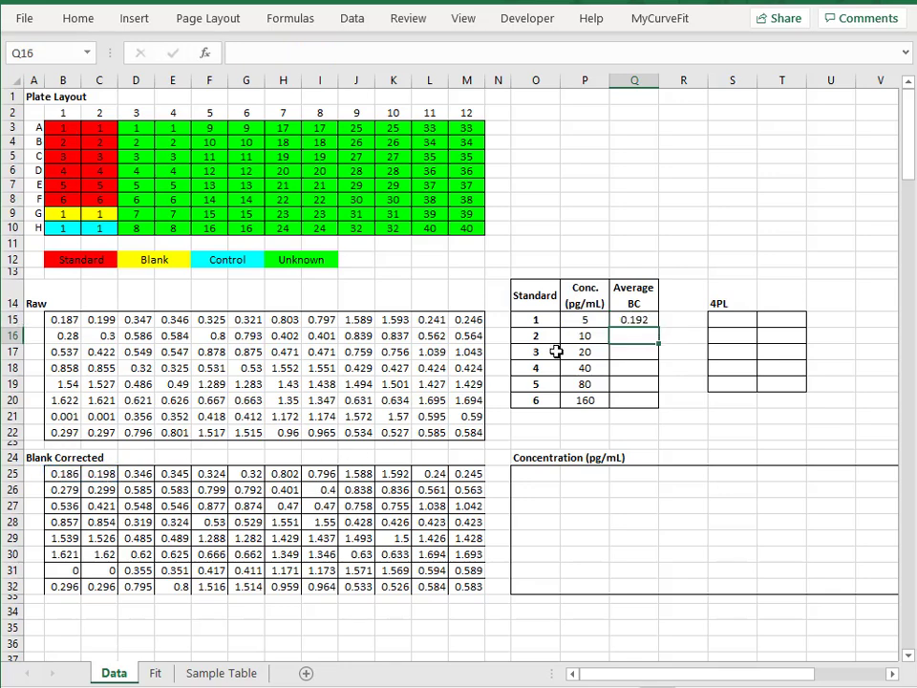
click(635, 319)
drag(662, 331, 655, 404)
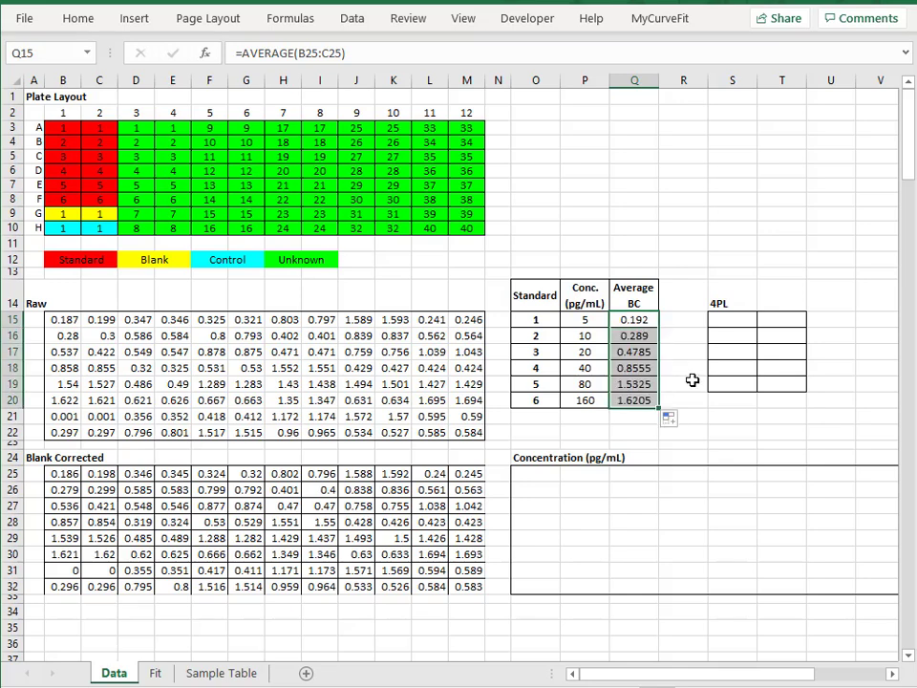
Enter the array formula =MyCurveFit.4PL(P15:P20,Q15:Q20) across the 4PL table S15:T19
click(734, 327)
drag(734, 327, 785, 378)
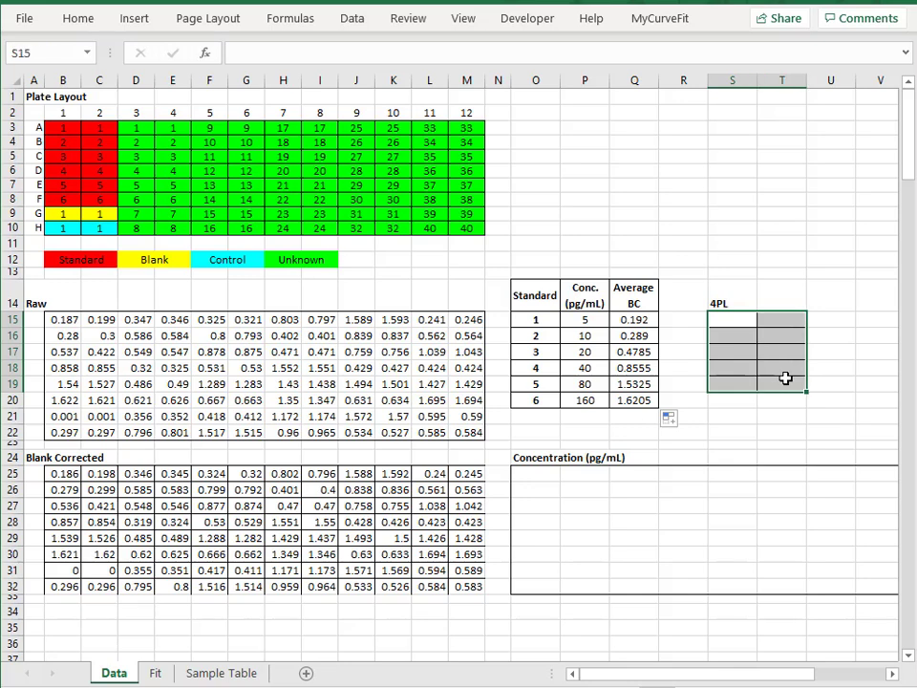
text(=)
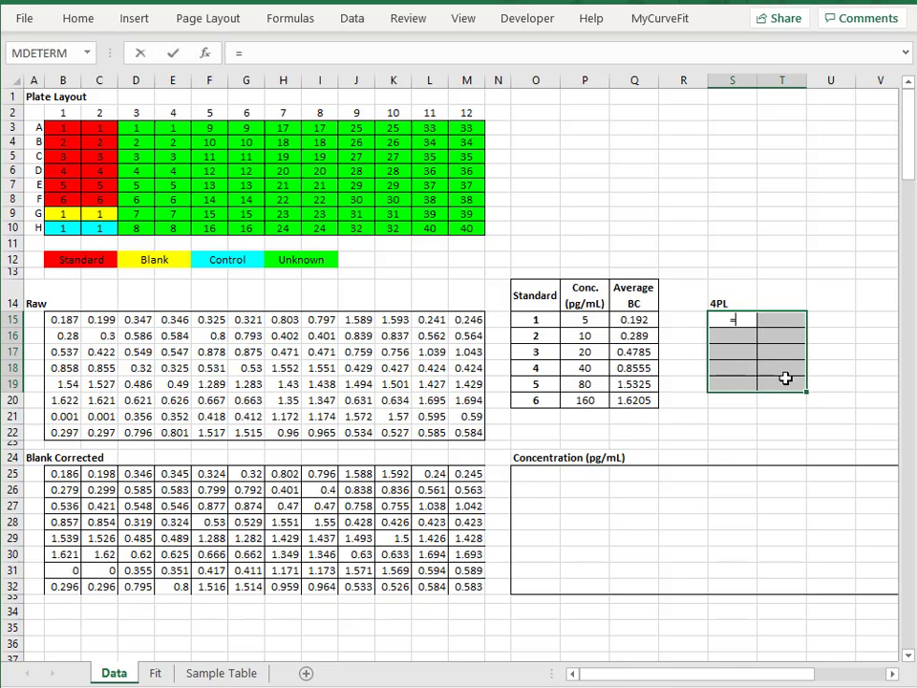
text(myc)
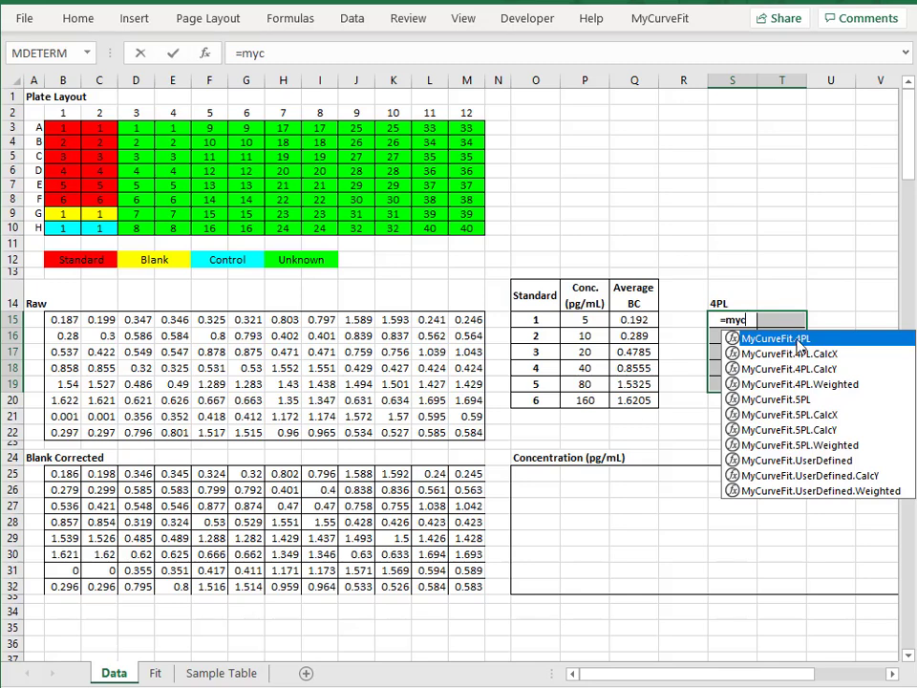
double_click(796, 339)
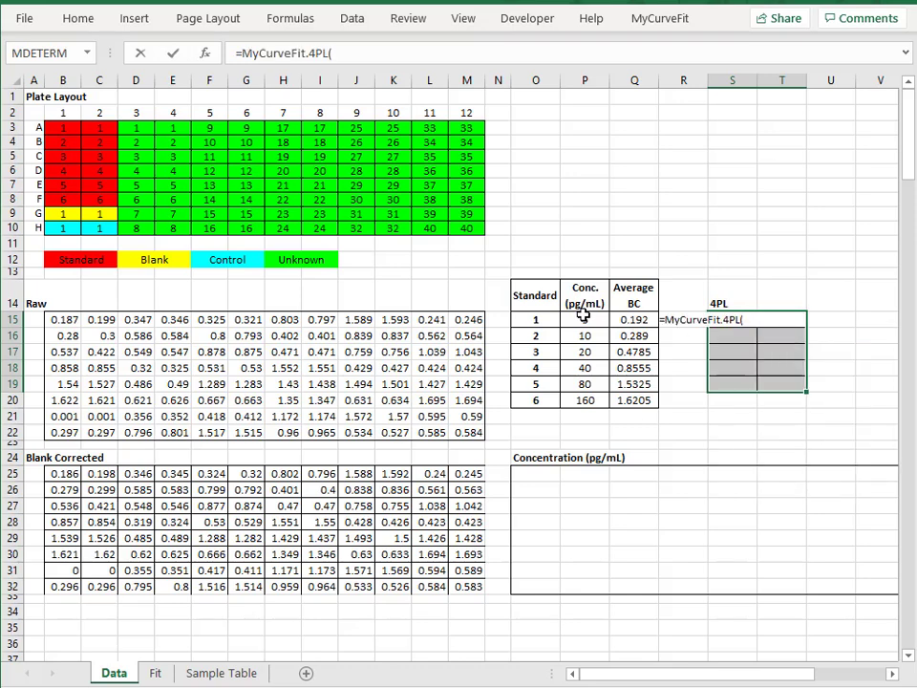
drag(584, 318, 584, 396)
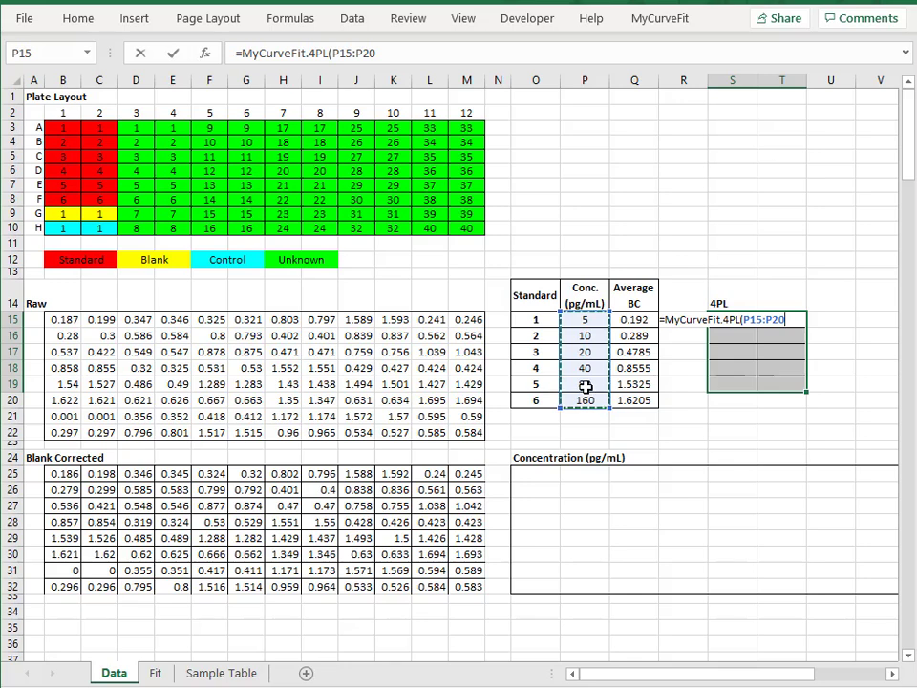
text(,)
click(633, 325)
drag(633, 325, 641, 398)
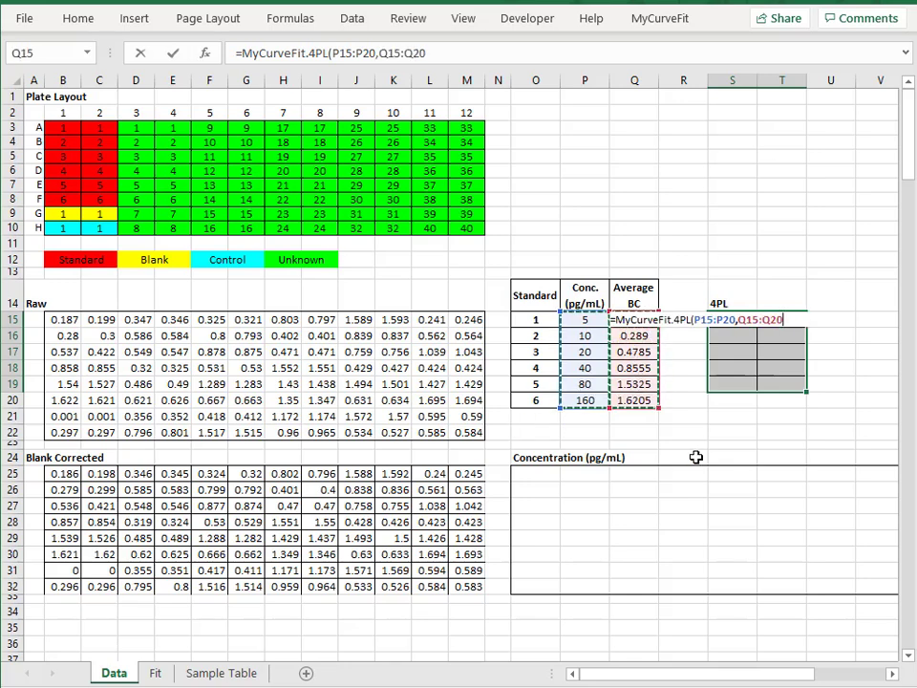
key(ctrl+shift+Return)
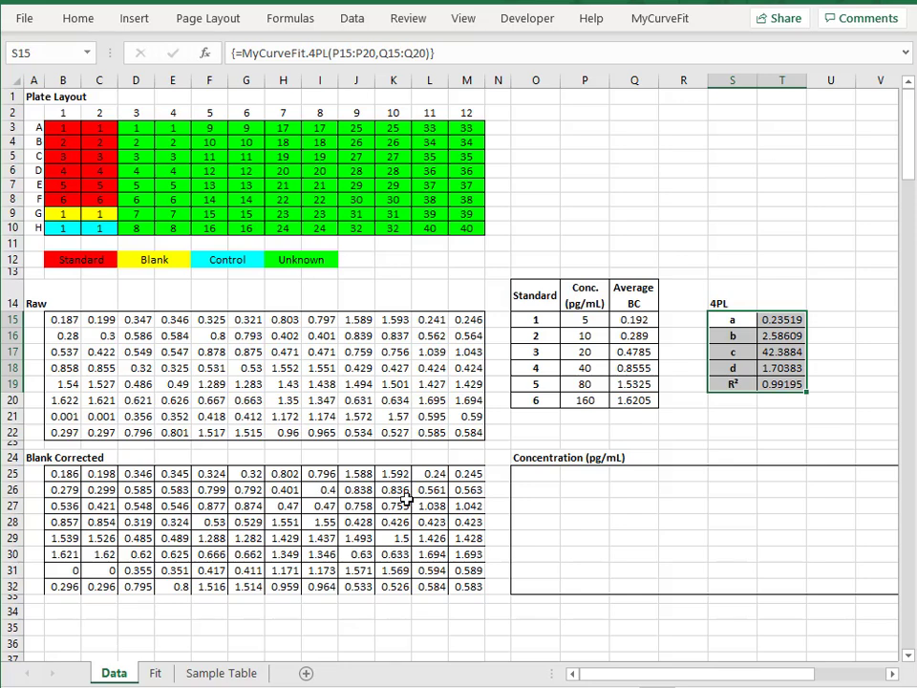
Enter =MyCurveFit.4PL.CalcX($T$15:$T$18,B25) in O25, the first Concentration cell
click(548, 475)
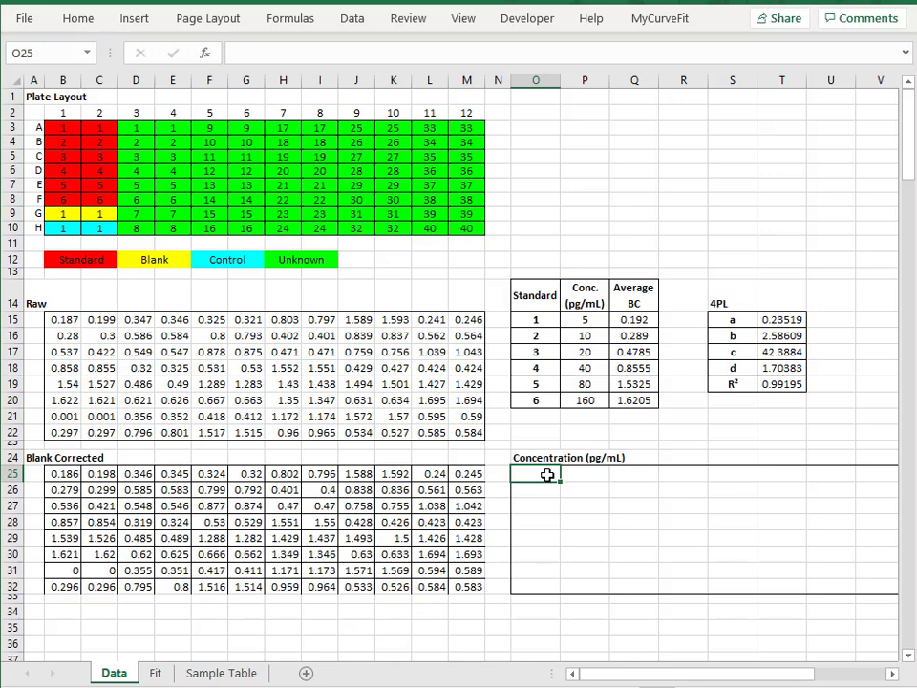
text(=mycur)
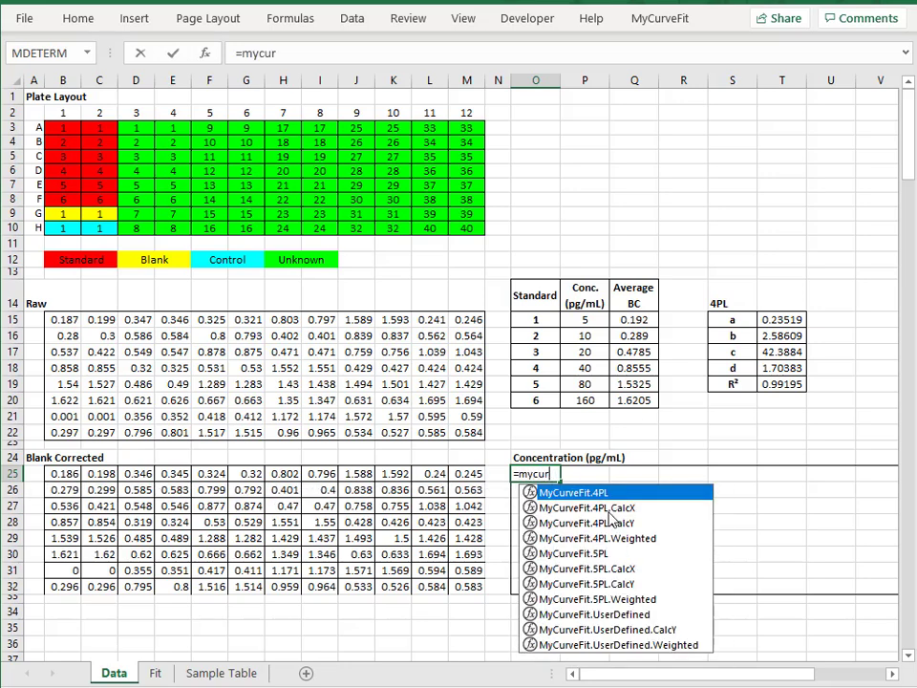
double_click(612, 510)
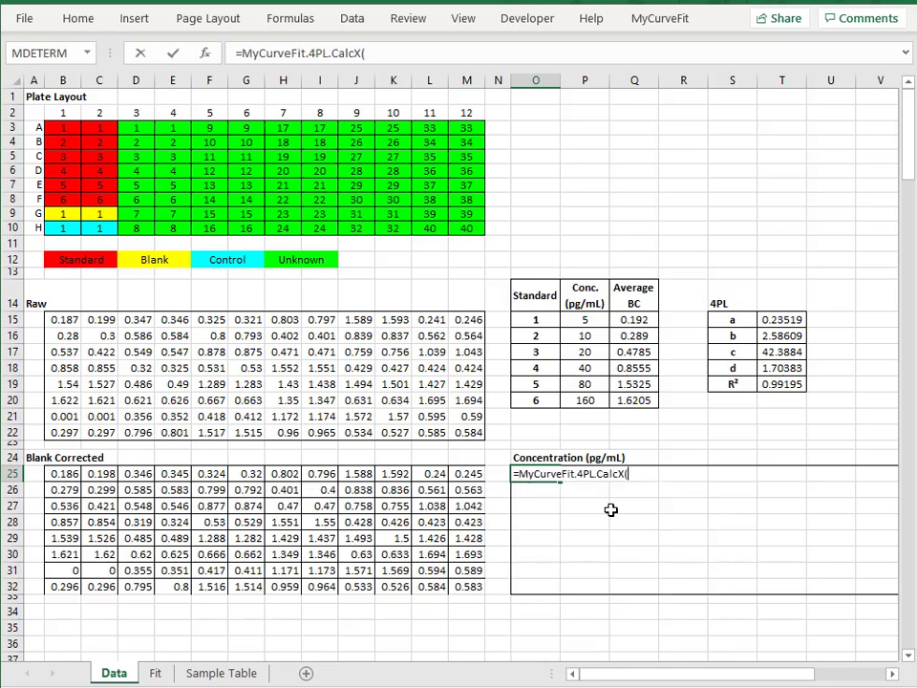
drag(776, 319, 779, 365)
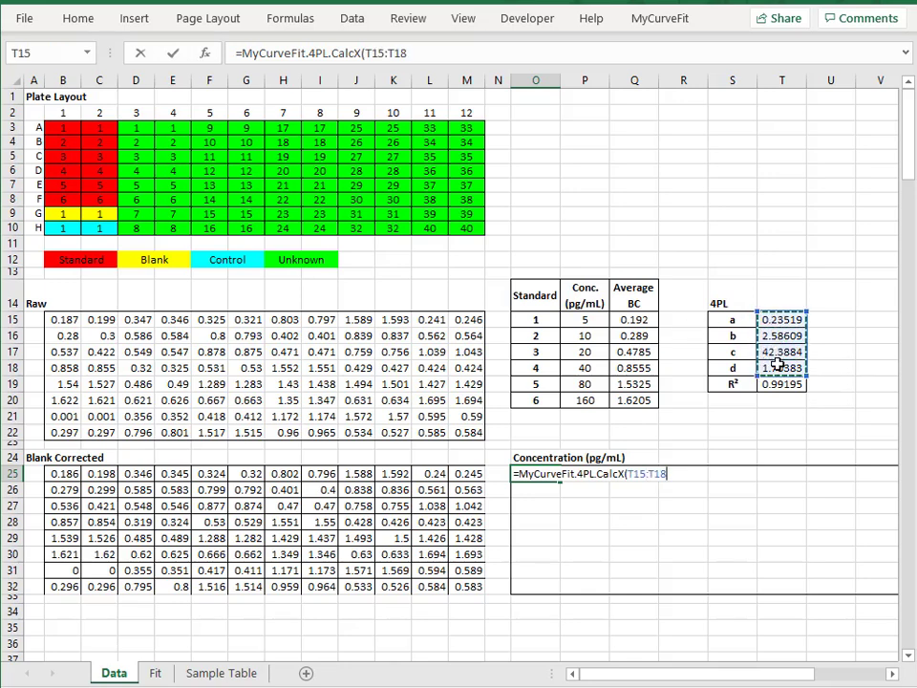
key(F4)
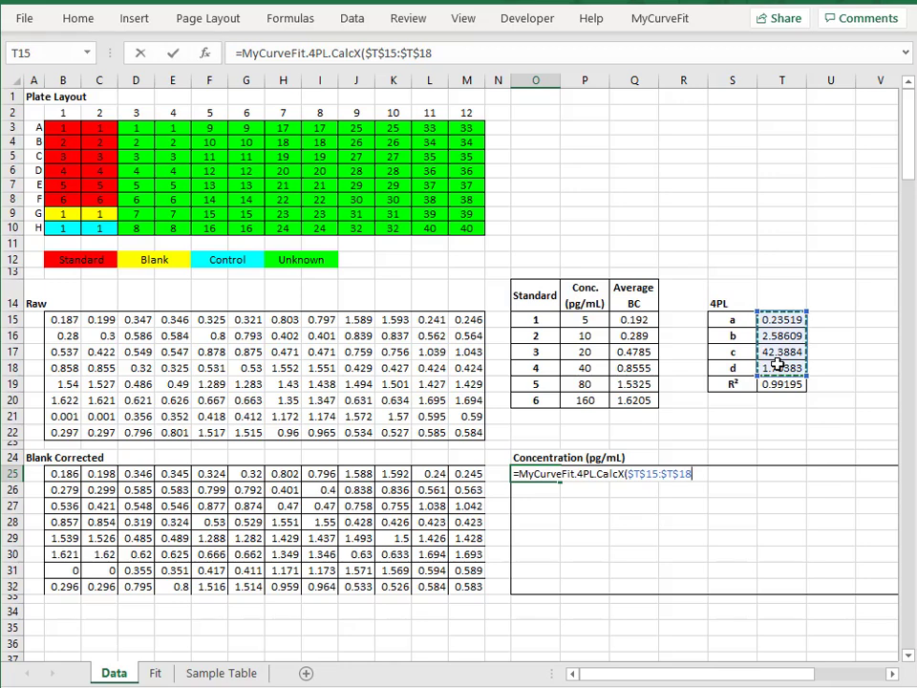
text(,)
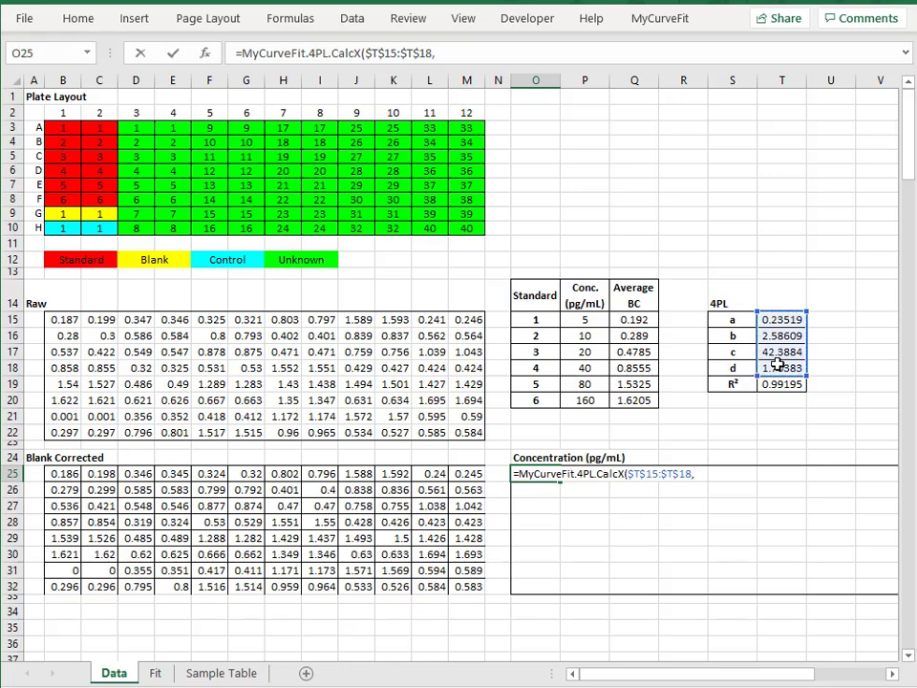
click(68, 474)
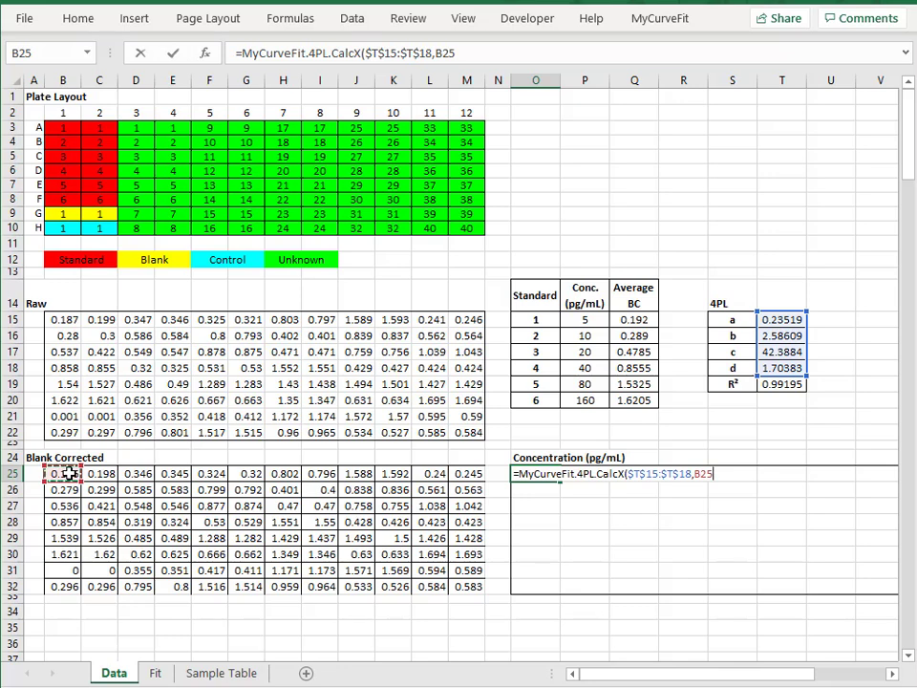
key(Return)
Fill the CalcX formula from O25 across the whole Concentration grid to Z32
drag(674, 674, 736, 676)
click(342, 474)
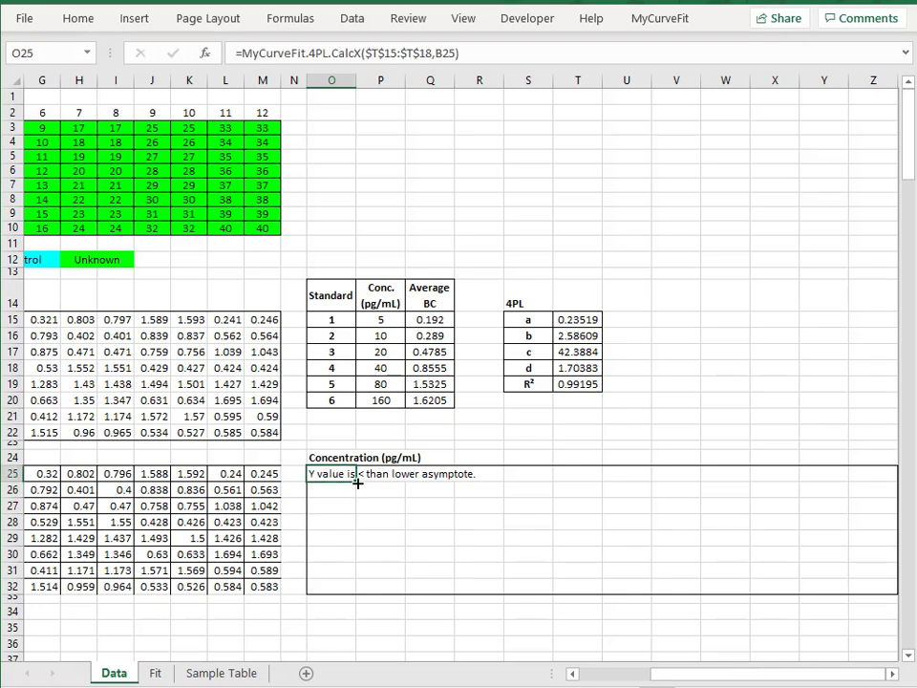
drag(358, 484, 888, 594)
click(380, 433)
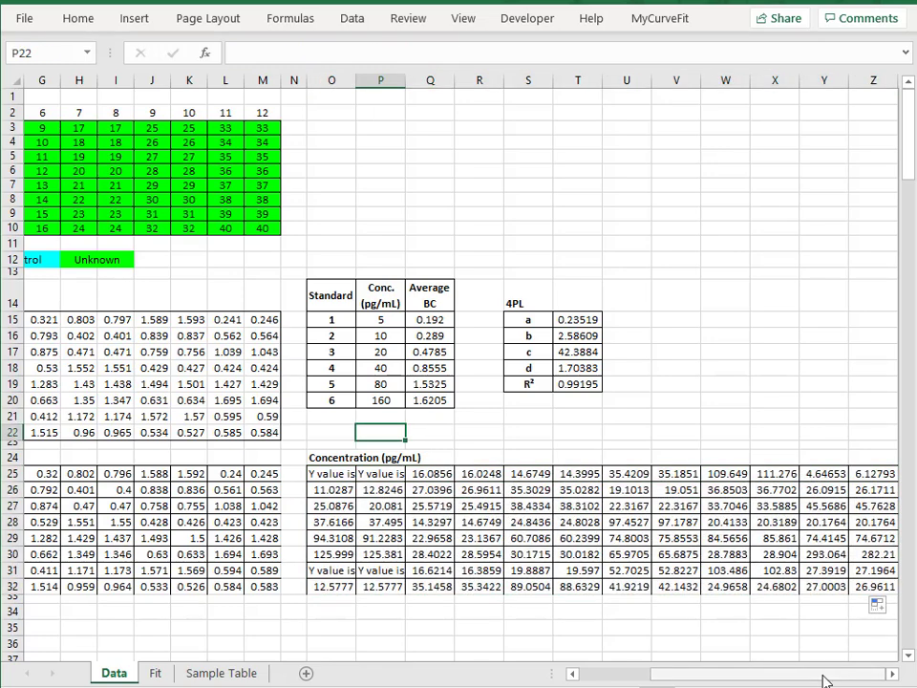
drag(826, 680, 789, 681)
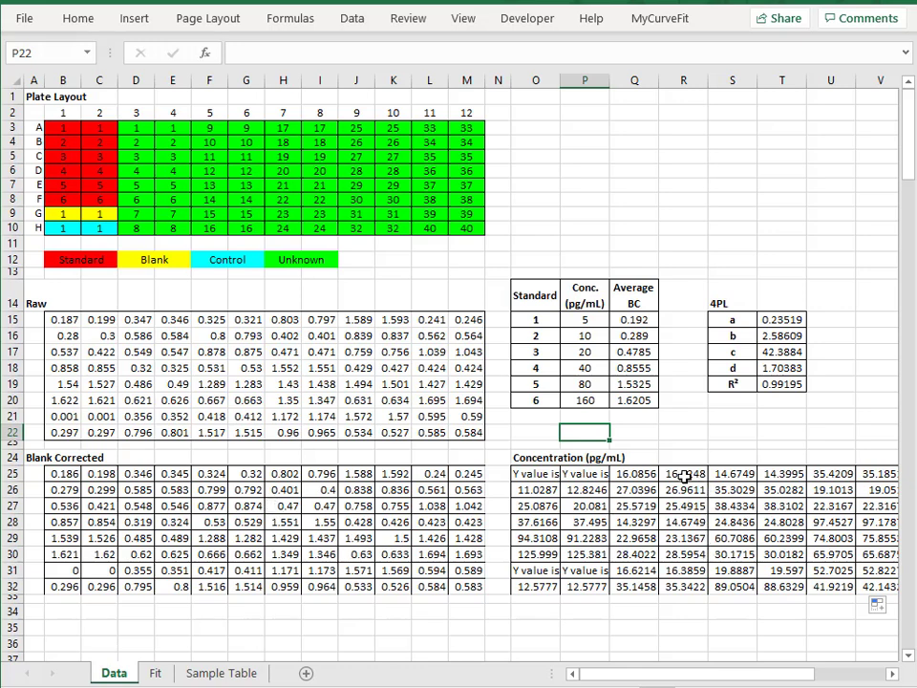
On the Fit sheet, enter =MyCurveFit.4PL.CalcY(Data!$T$15:$T$18,Fit!A3) in B3, the first Y cell of the Plot Data Table
click(156, 674)
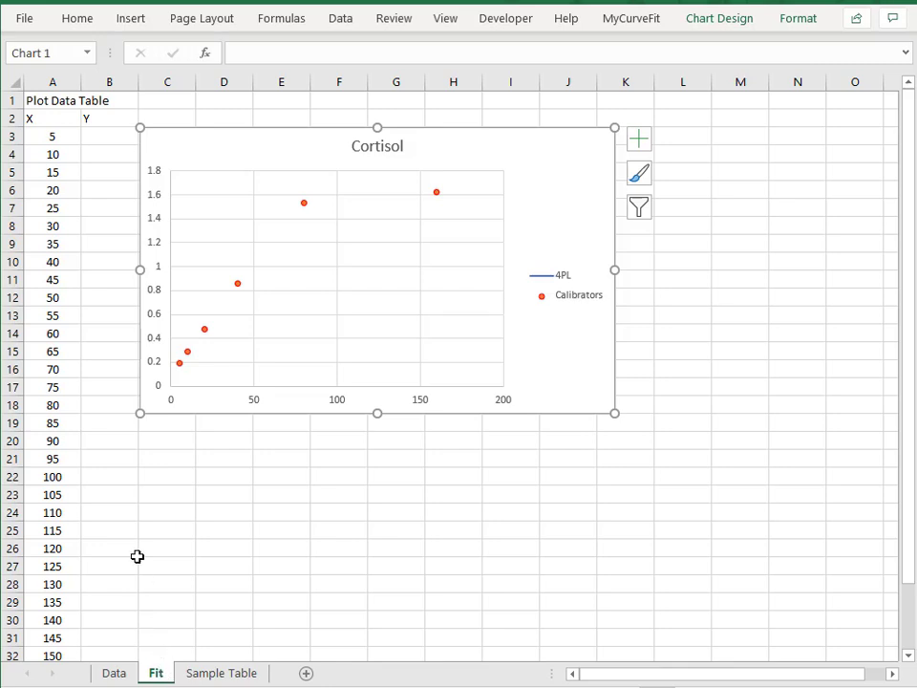
click(105, 139)
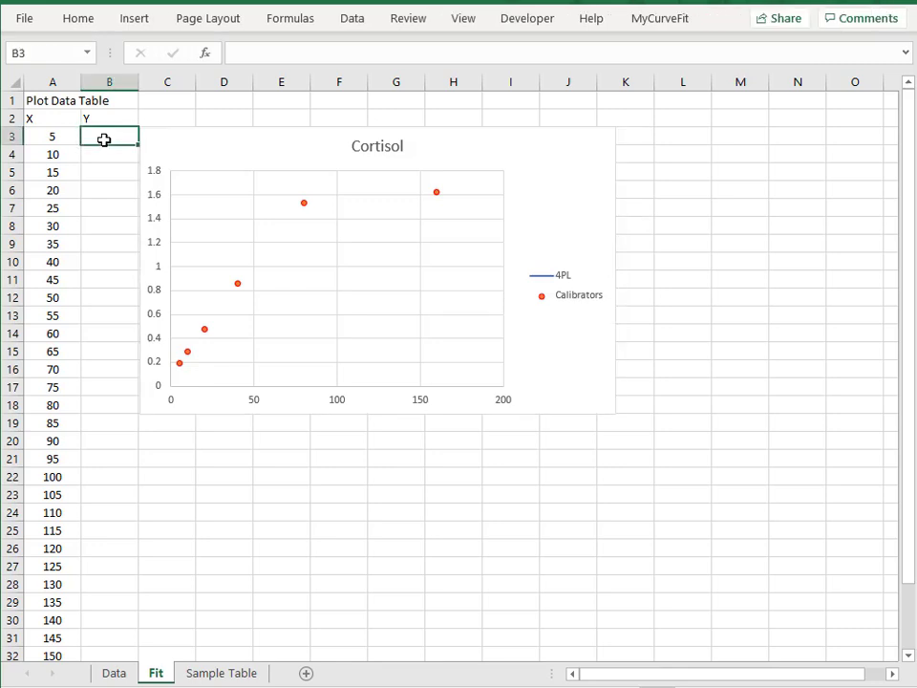
text(=)
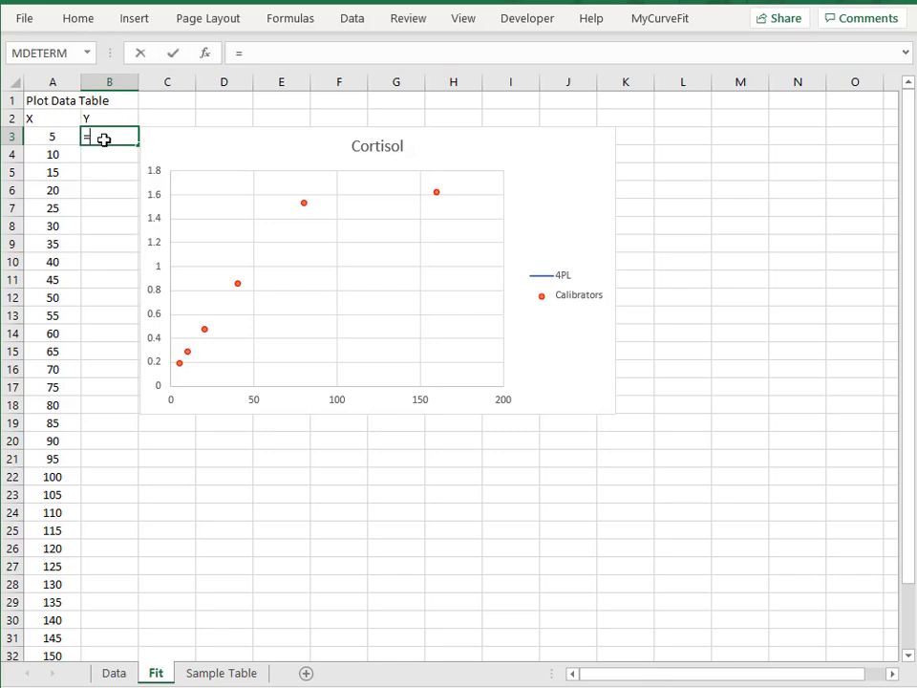
text(mycurv)
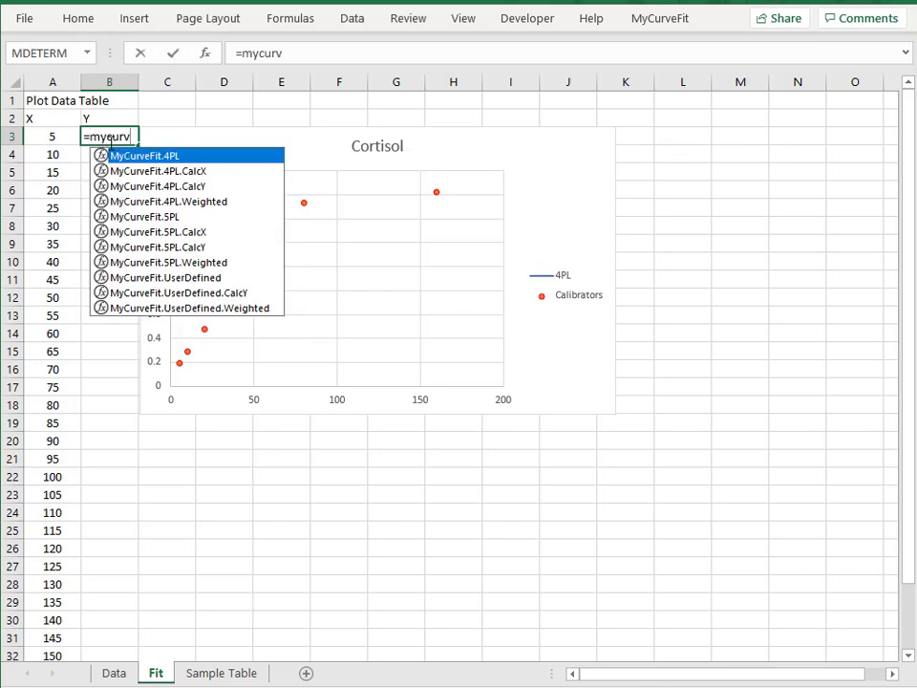
double_click(203, 187)
click(114, 672)
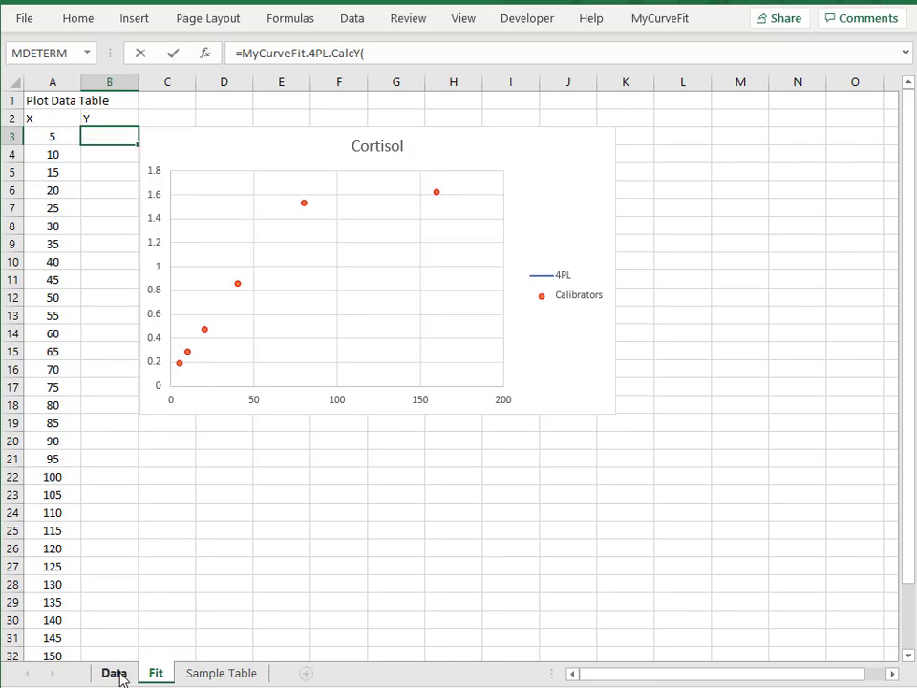
drag(767, 320, 770, 368)
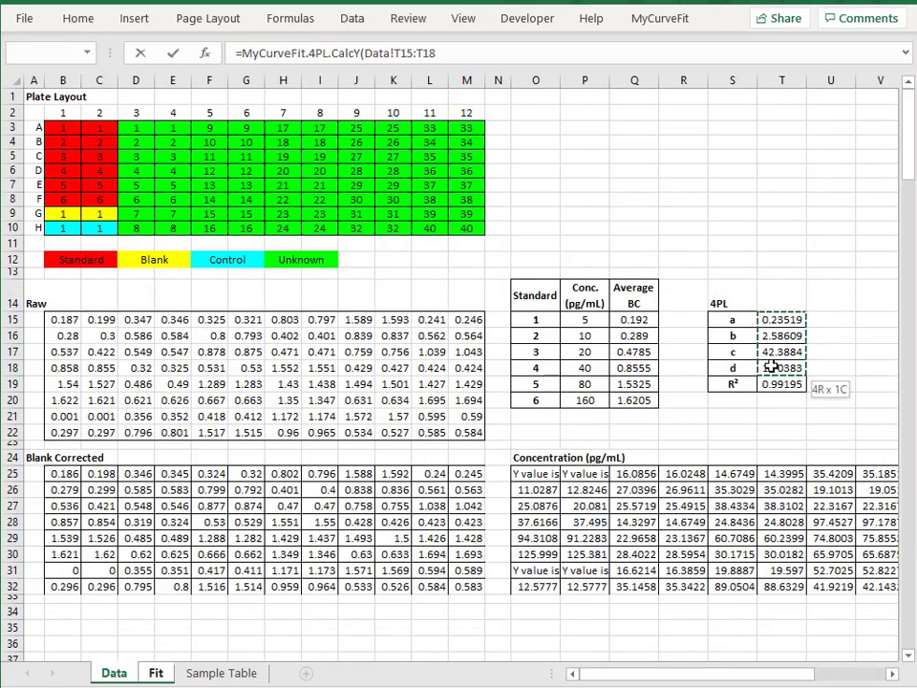
key(F4)
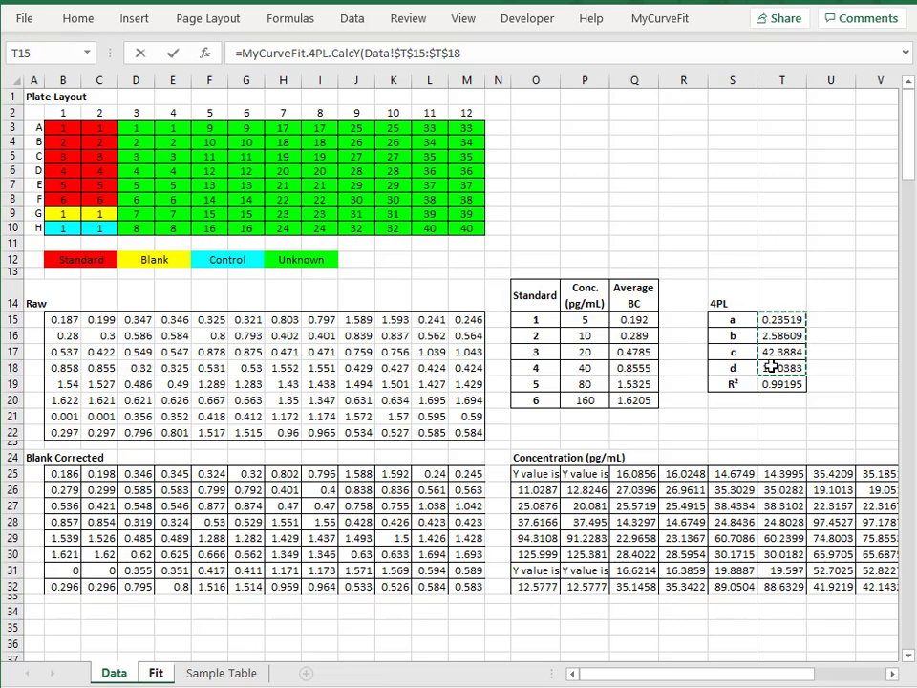
text(,)
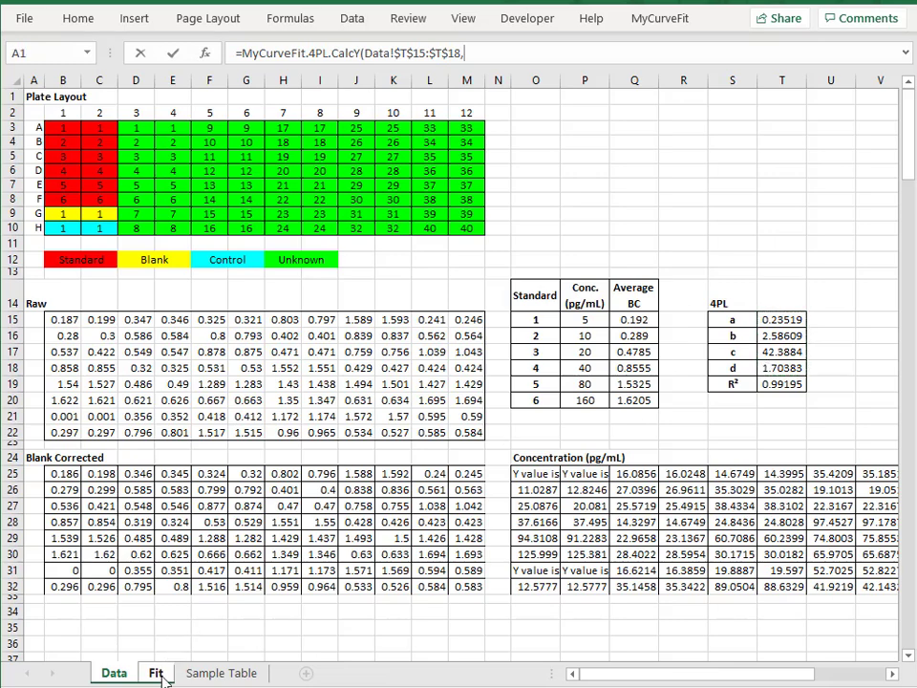
click(156, 672)
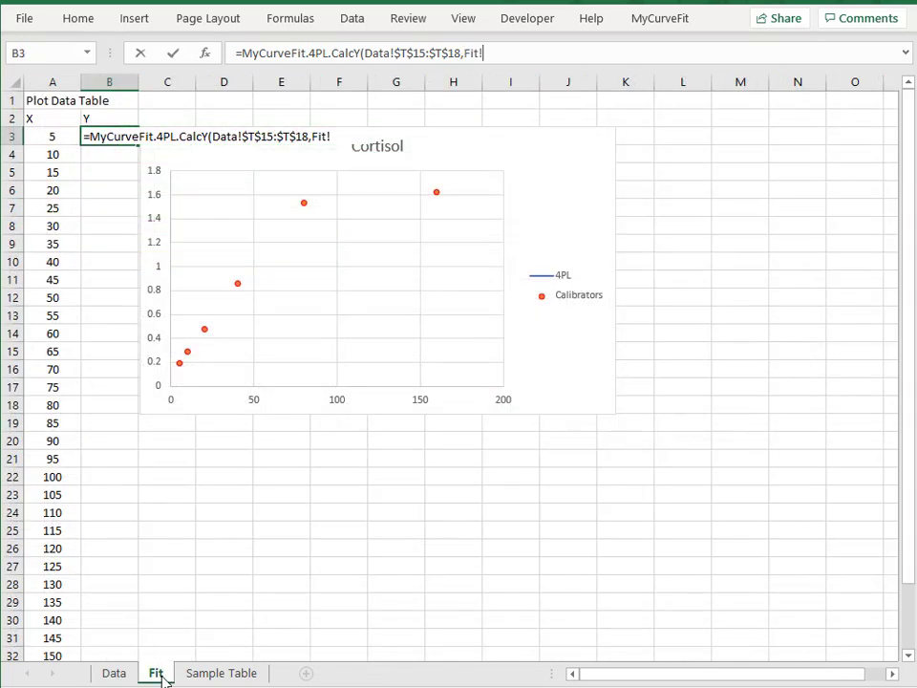
click(50, 137)
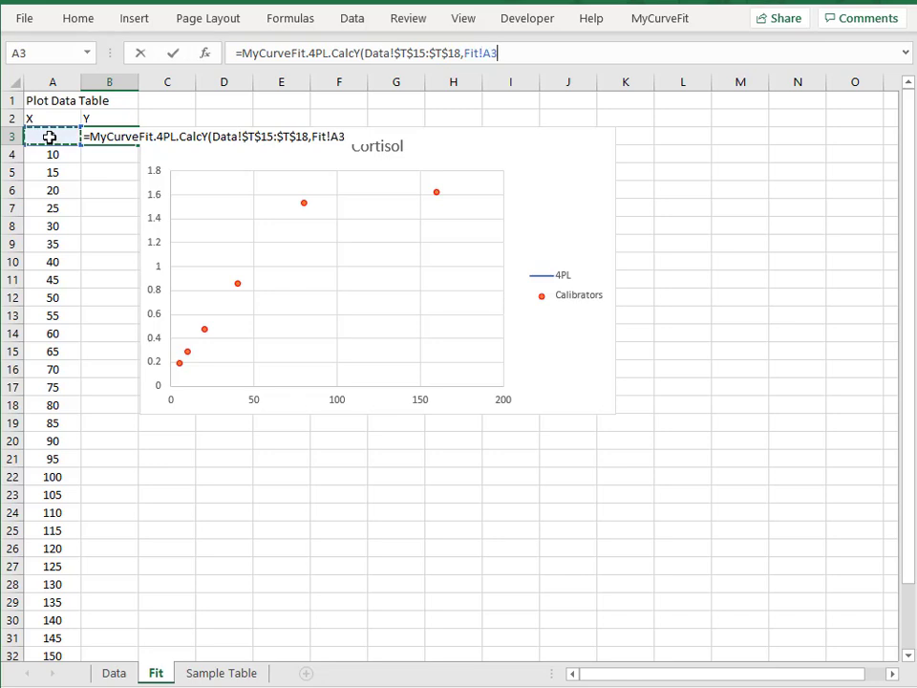
key(Return)
Fill the CalcY formula from B3 down the Y column to B34
click(119, 132)
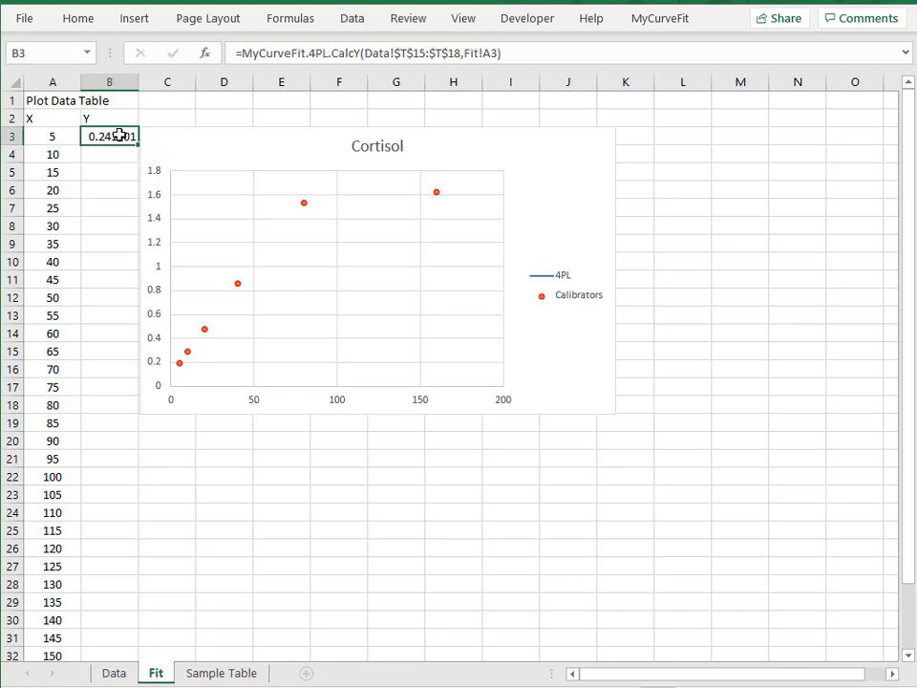
drag(136, 145, 306, 620)
scroll(403, 520, up, 2)
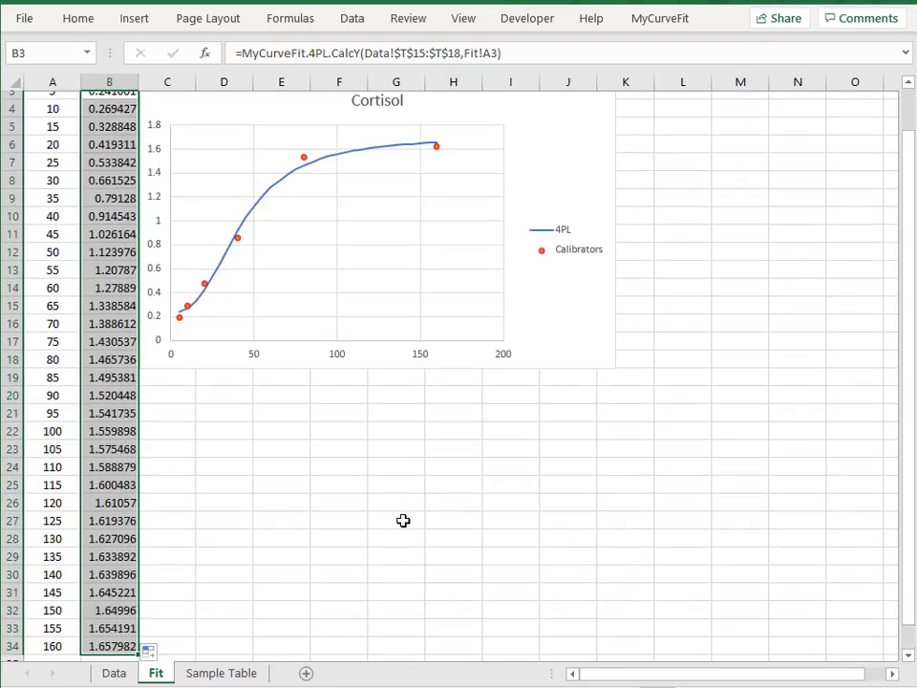
click(480, 460)
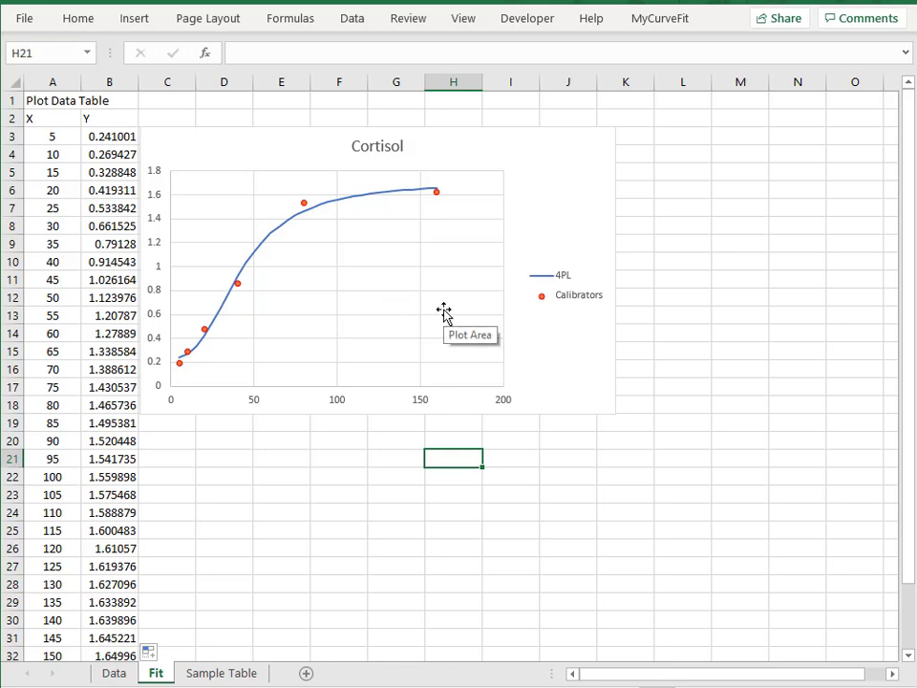
Set the Cortisol chart's horizontal axis to a logarithmic scale with base 10
click(339, 406)
right_click(340, 406)
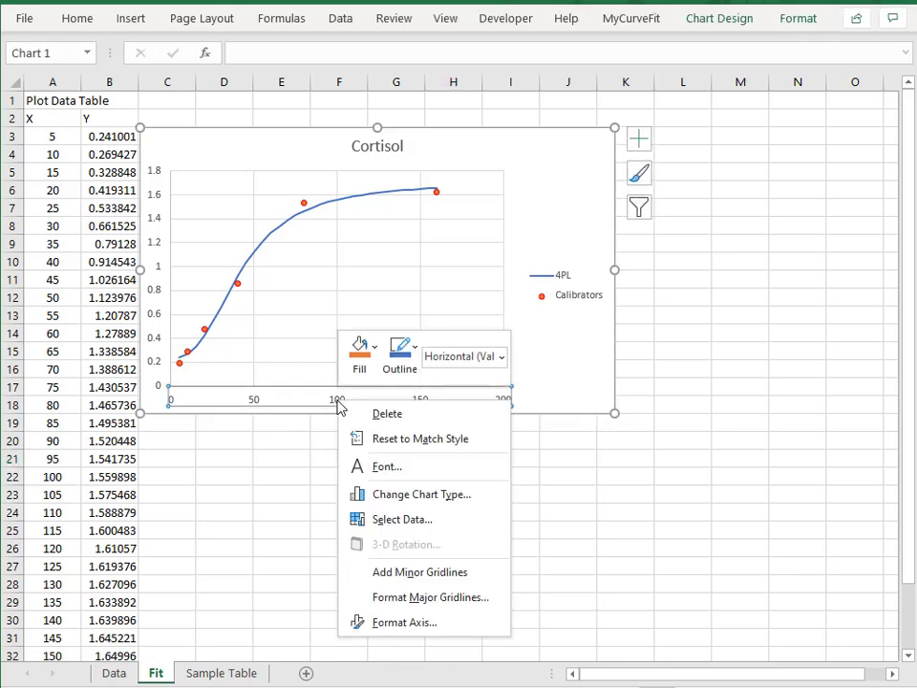
click(401, 626)
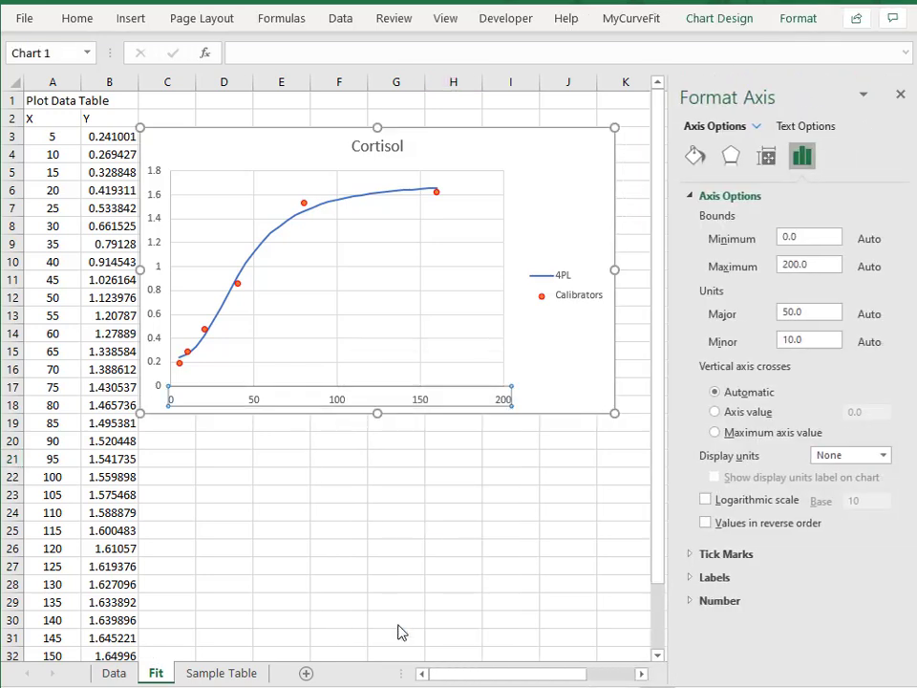
click(703, 500)
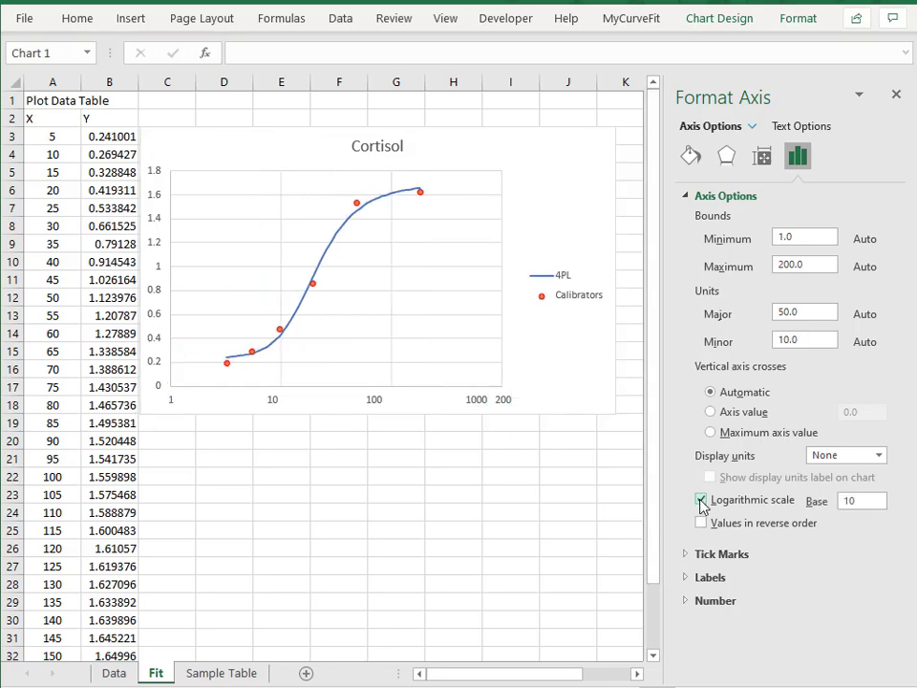
click(897, 93)
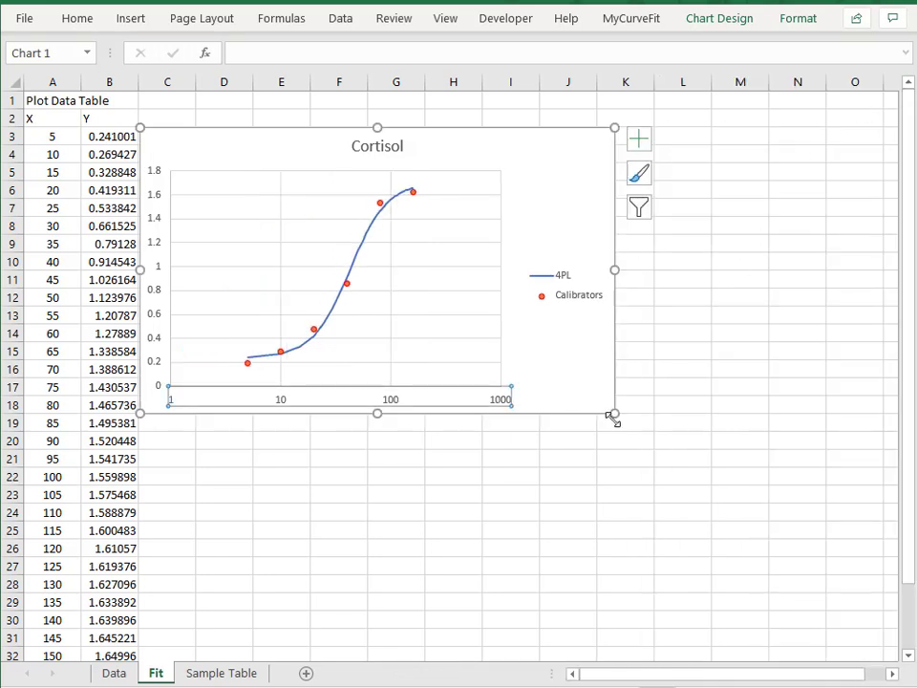
click(398, 478)
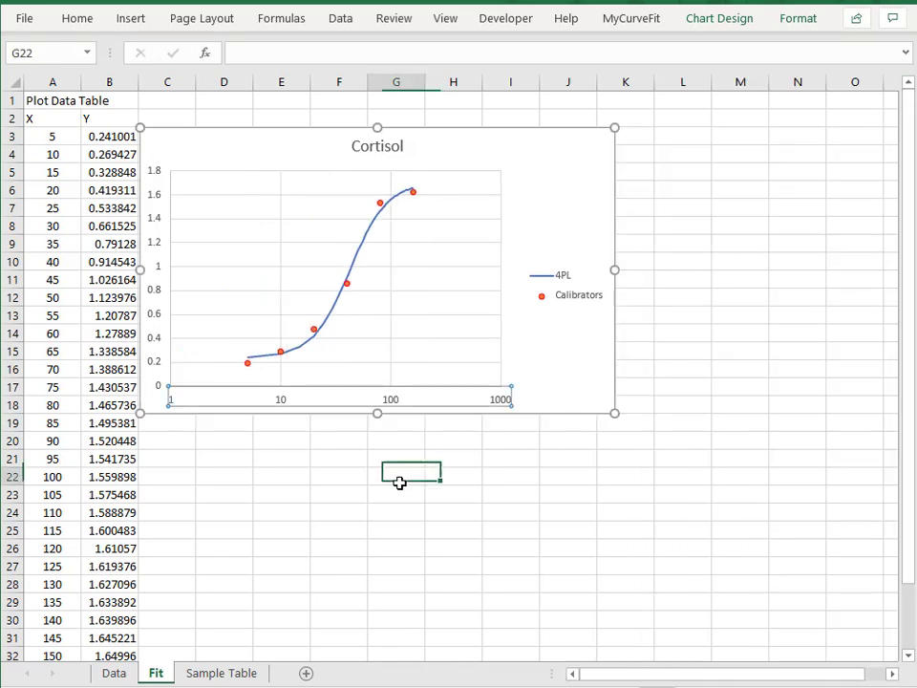
On the Sample Table sheet, link Control 1's Raw cells B3:C3 to the control readings with =Data!B22:C22
click(220, 673)
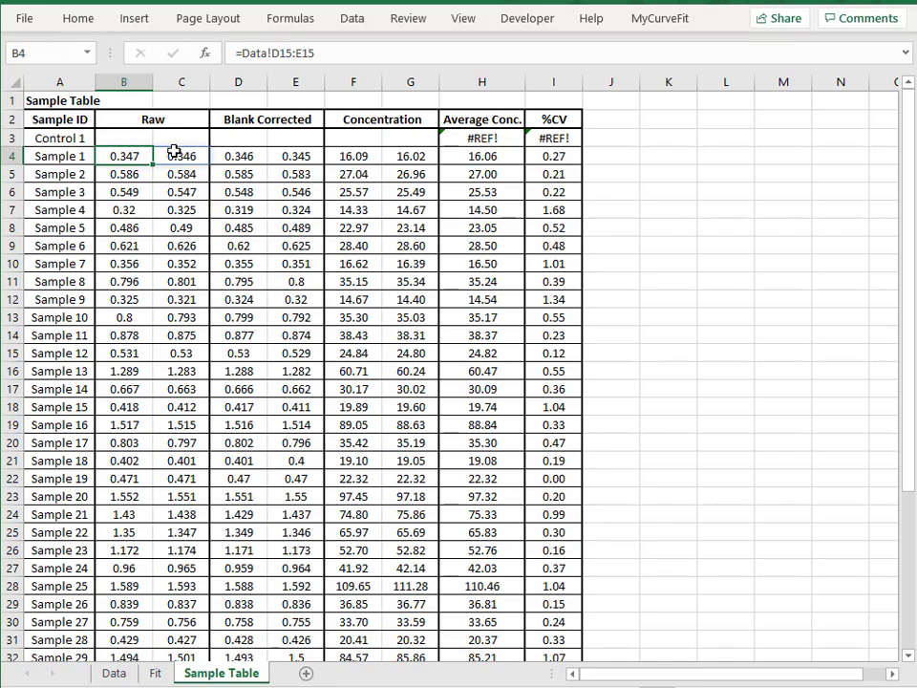
click(129, 136)
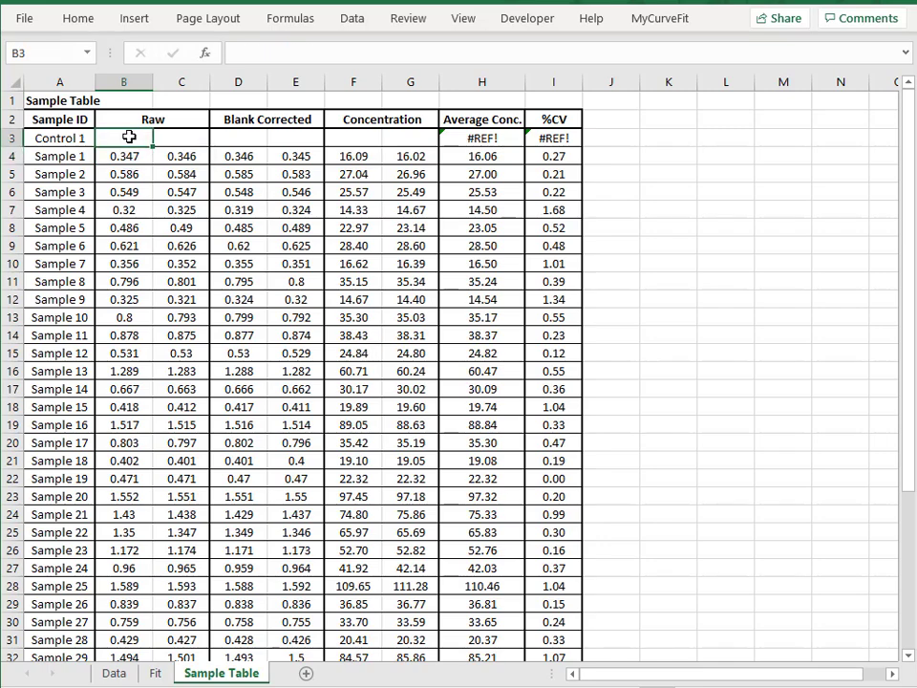
click(112, 673)
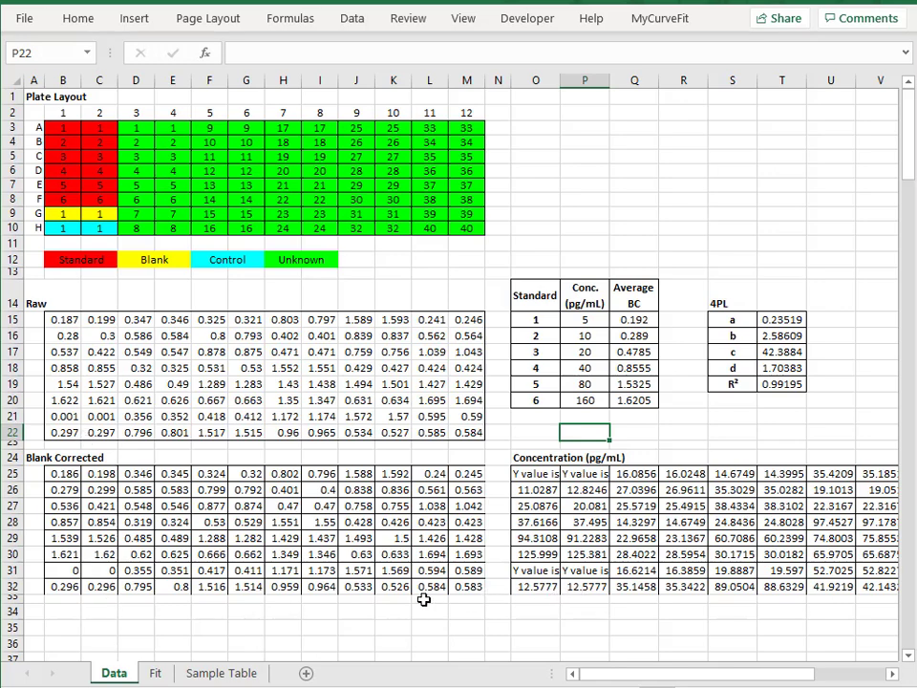
click(220, 672)
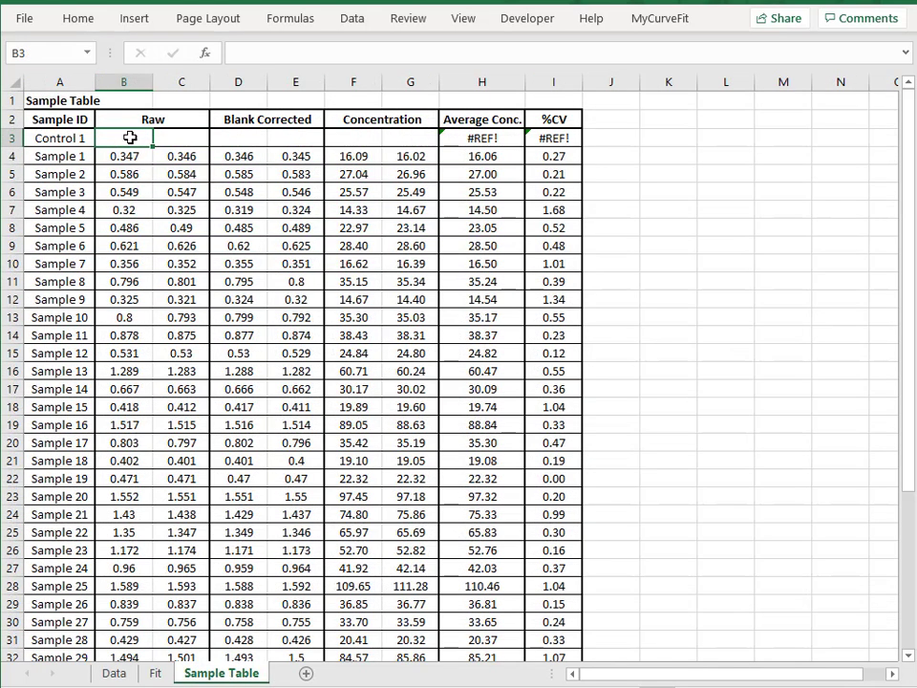
drag(130, 137, 238, 137)
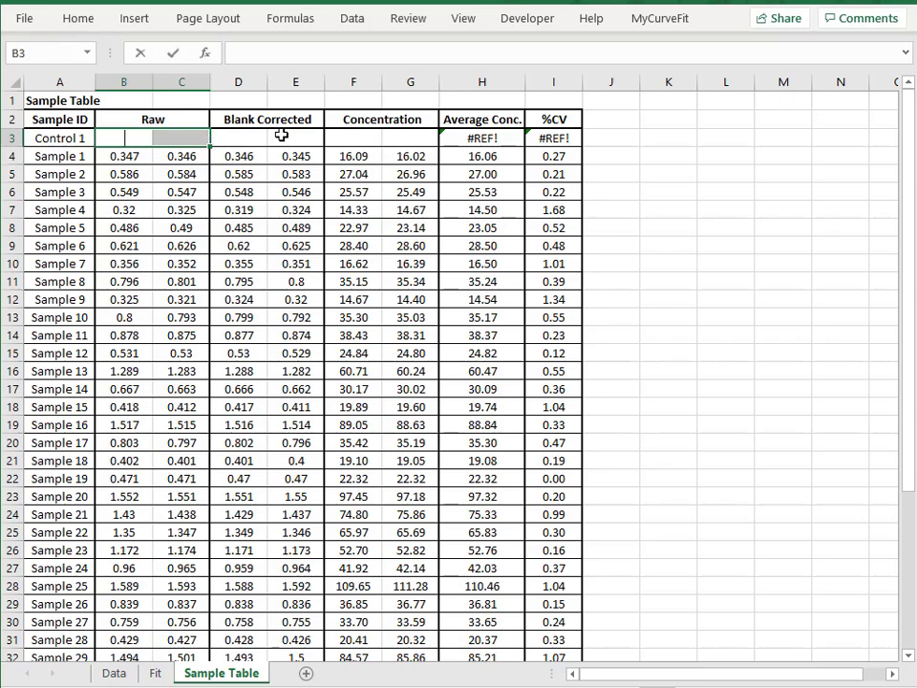
text(=)
click(113, 673)
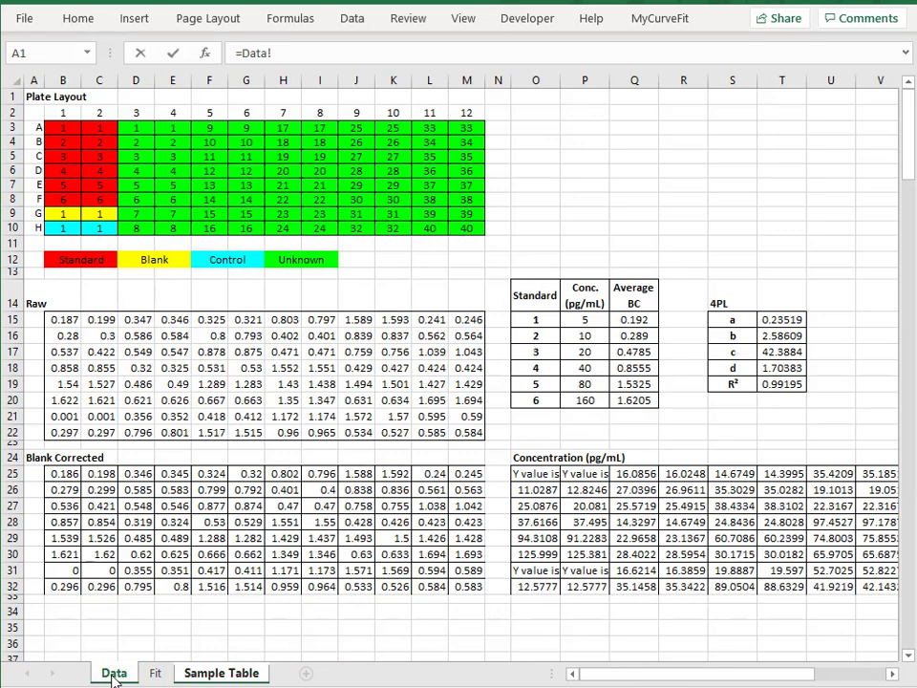
drag(61, 432, 100, 428)
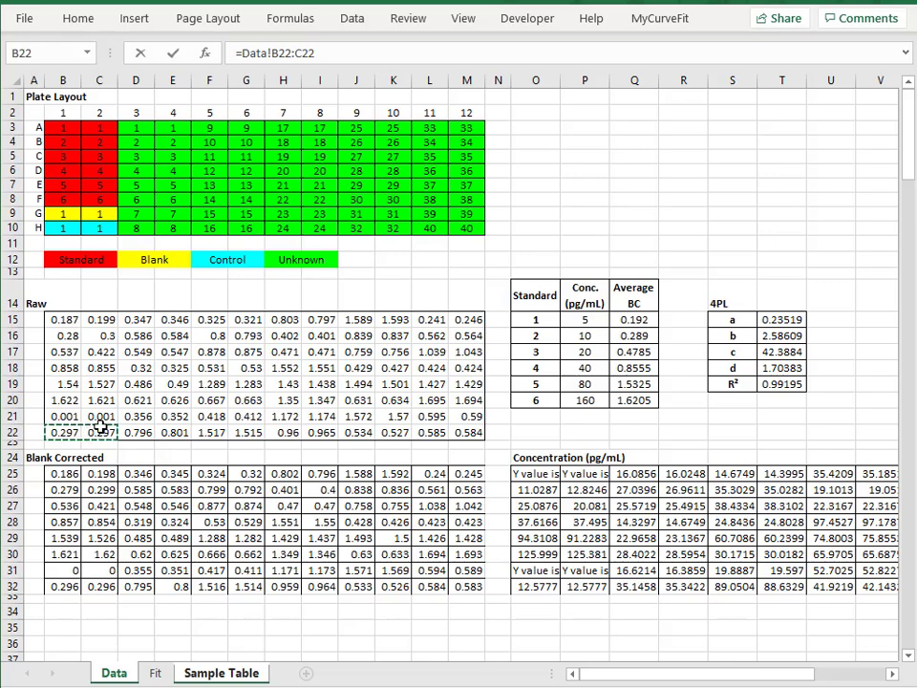
key(Return)
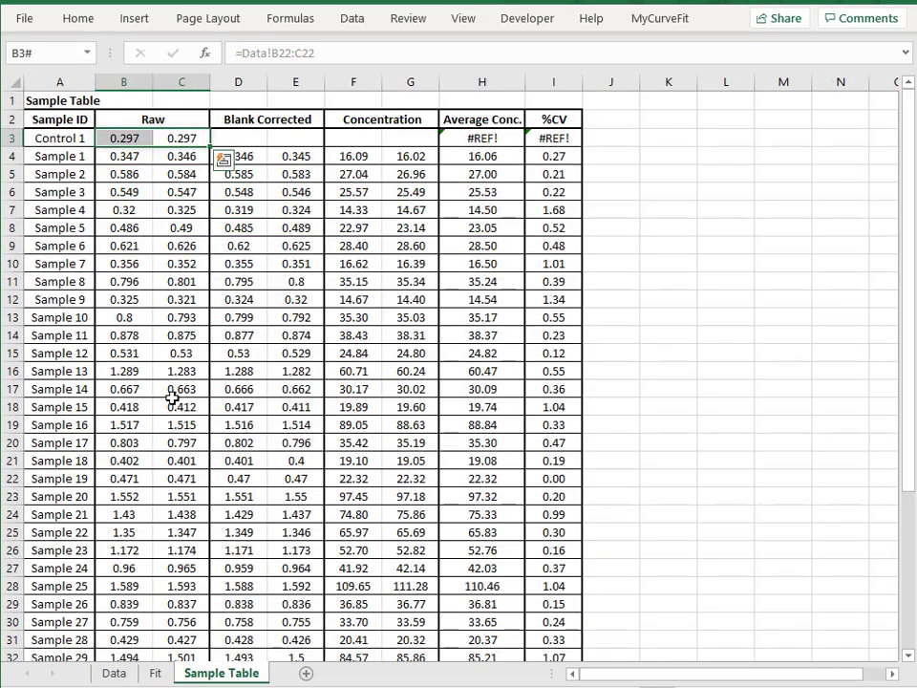
Link Control 1's Blank Corrected cells D3:E3 to the corrected control readings with =Data!B32:C32
drag(258, 140, 284, 139)
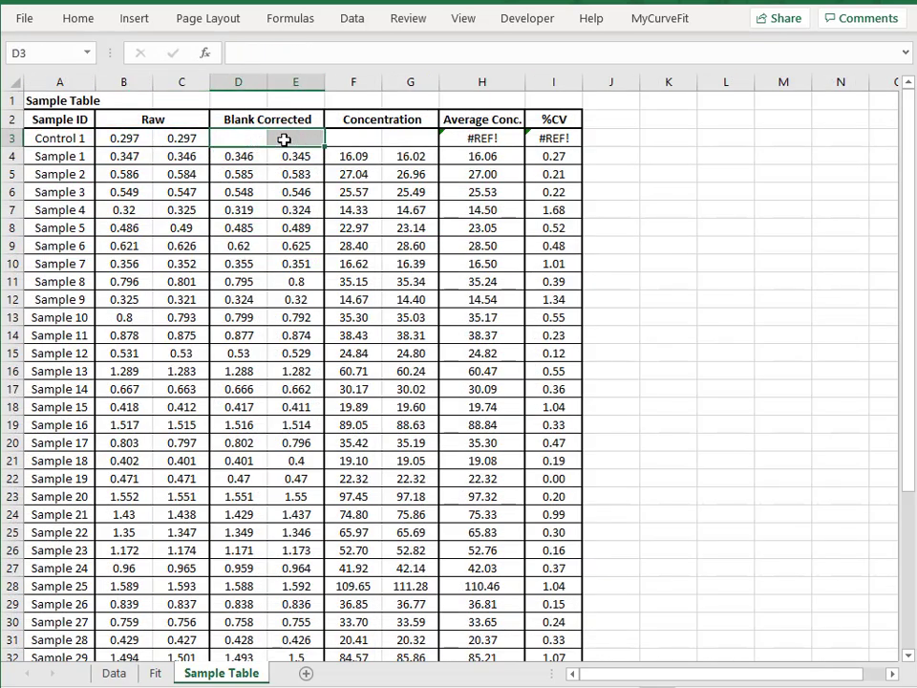
text(=)
click(115, 673)
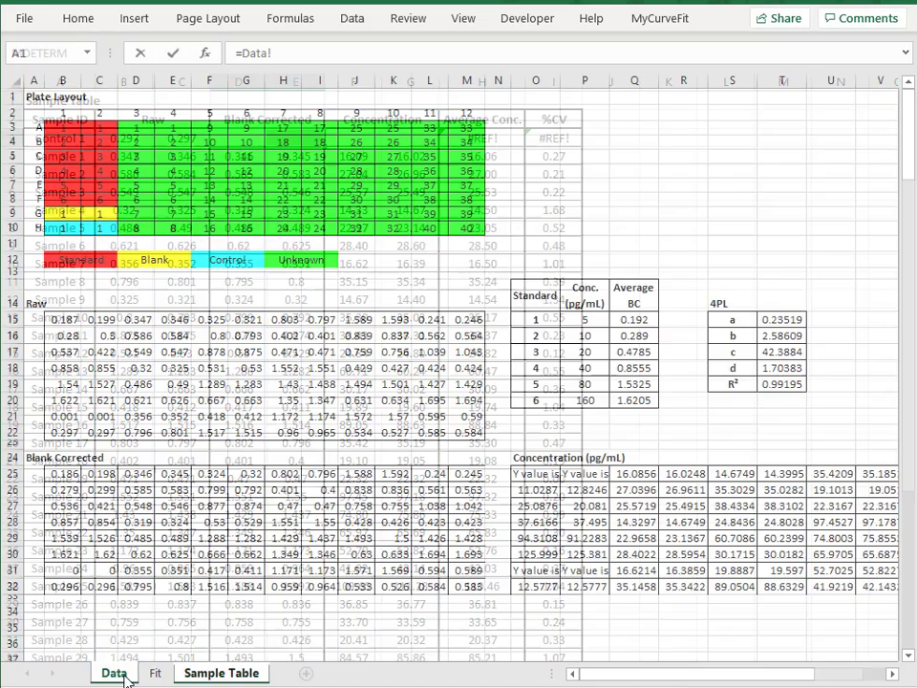
drag(63, 588, 86, 588)
key(Return)
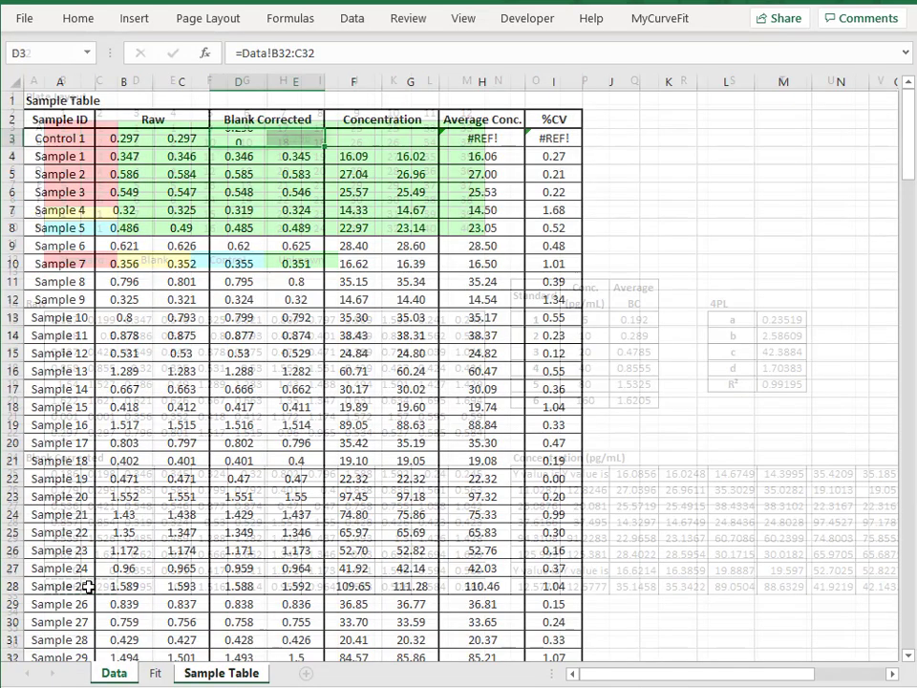
Link Control 1's Concentration cells F3:G3 with =Data!O32:P32 and check its Average Conc. and %CV formulas in H3 and I3
drag(349, 138, 392, 141)
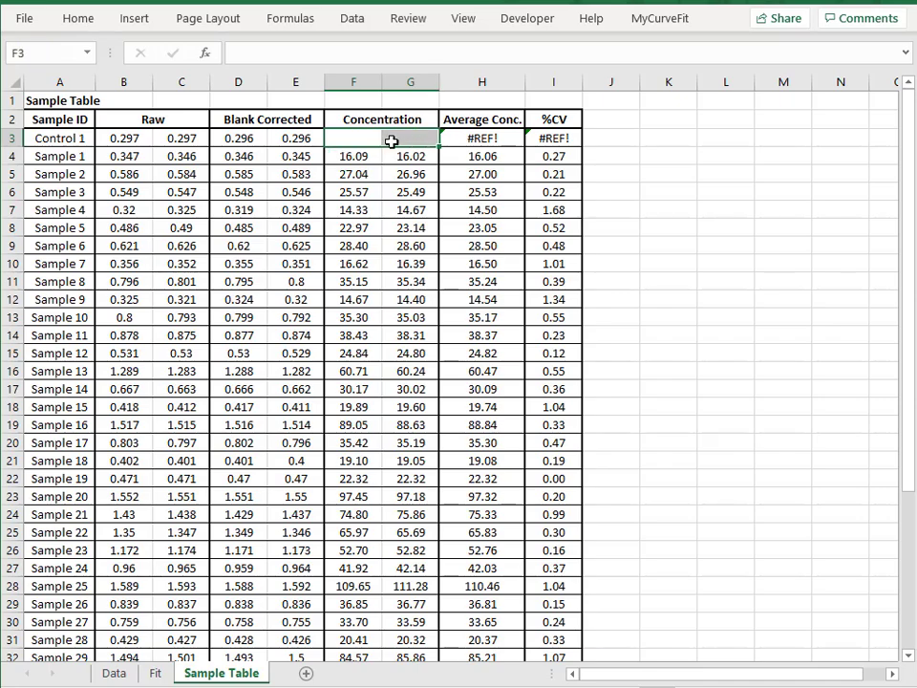
text(=)
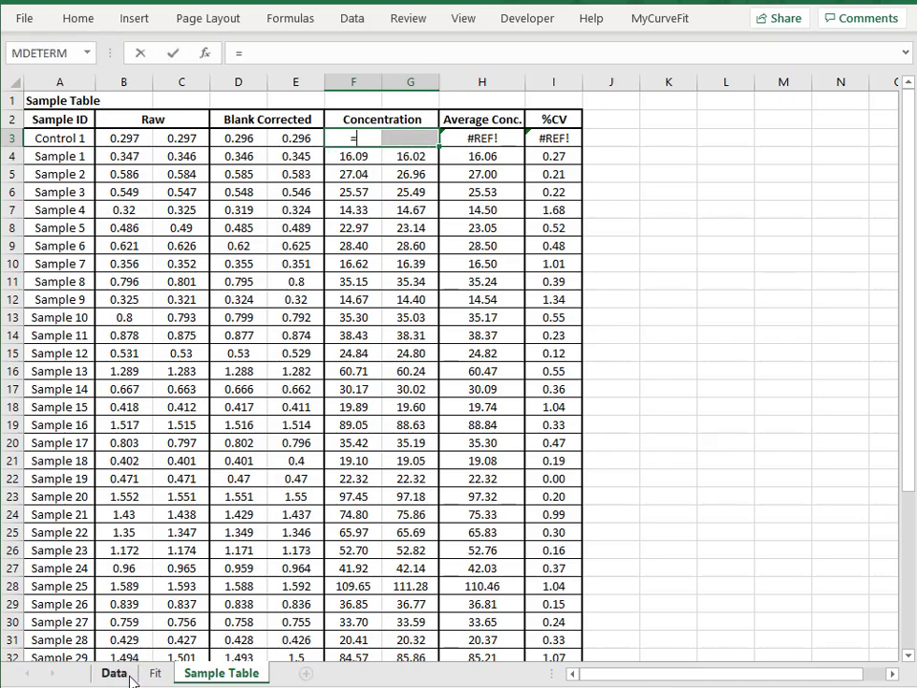
click(114, 674)
drag(535, 587, 571, 587)
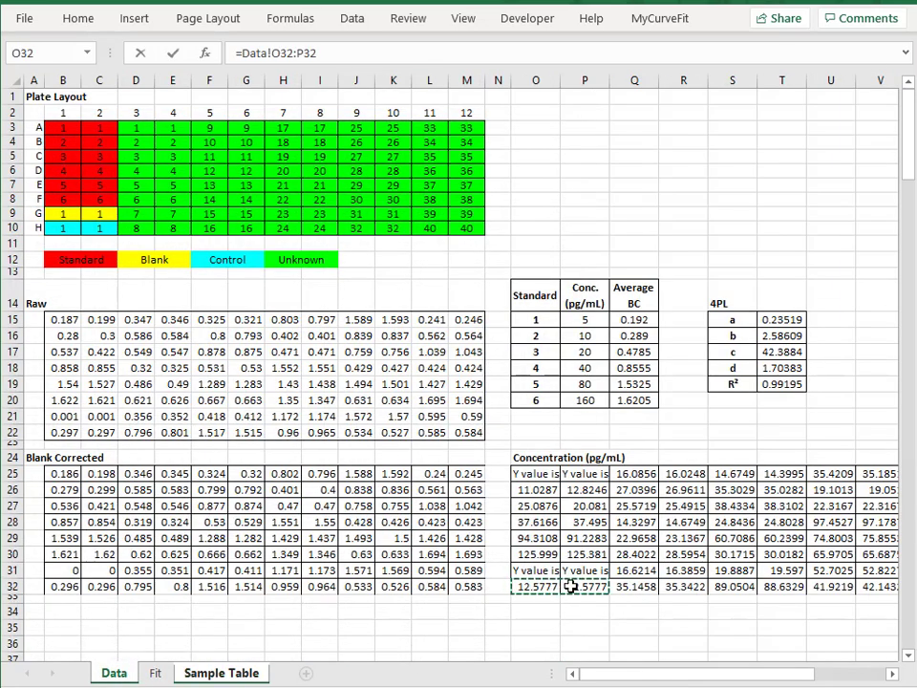
key(Return)
click(385, 371)
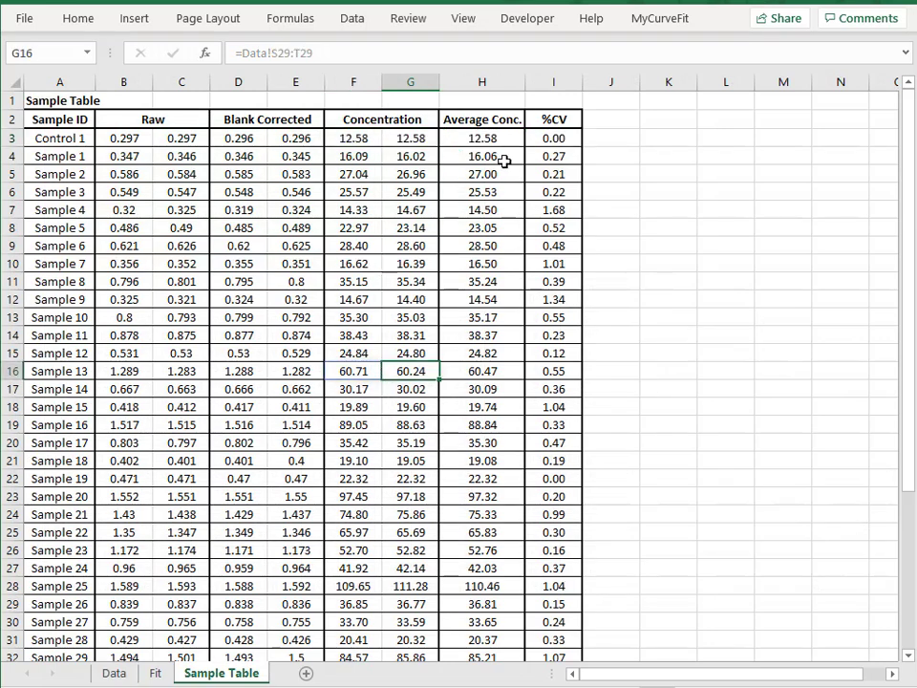
click(482, 135)
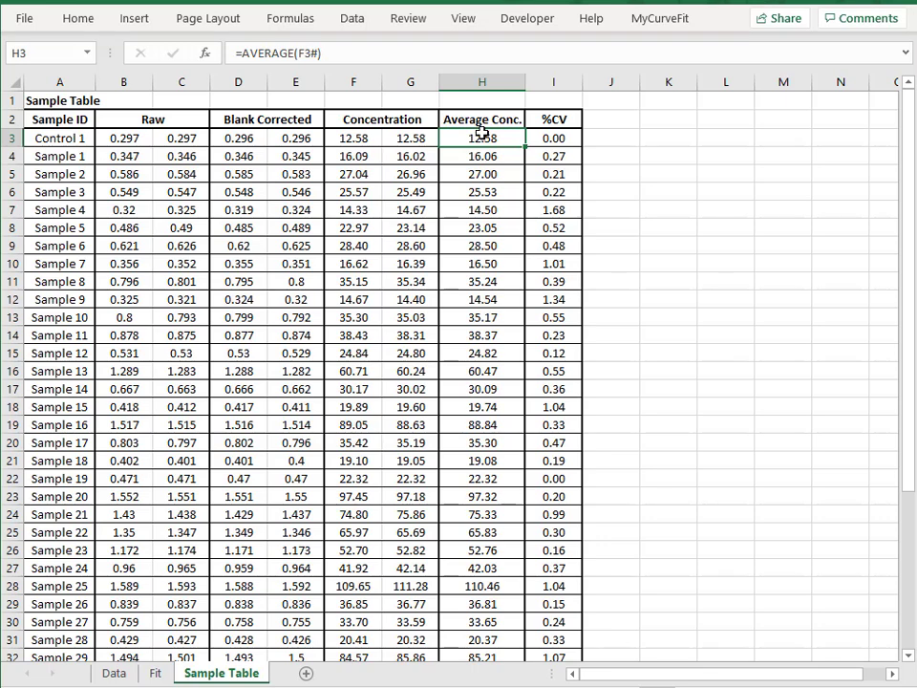
click(558, 136)
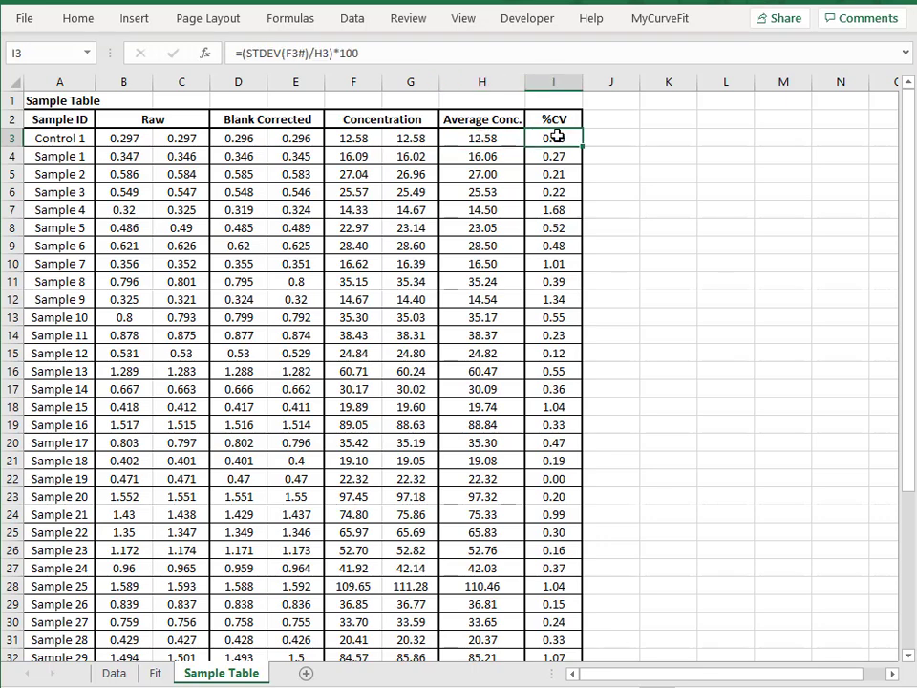
Insert a column before Raw titled "Dil. Factors" and enter 1, 5, 10, 20 and 50 for Control 1 through Sample 4
click(319, 209)
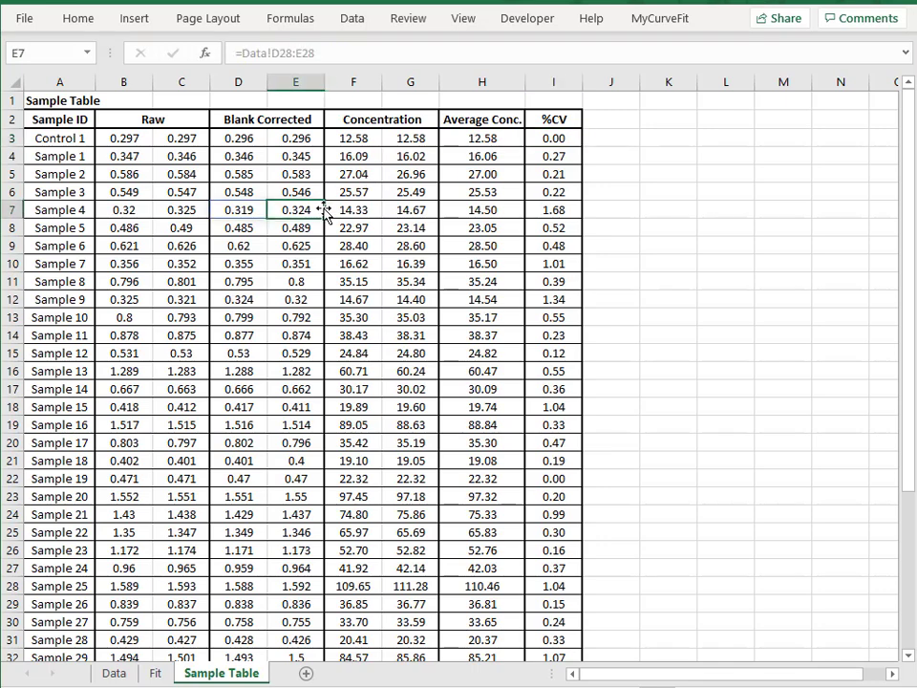
click(124, 82)
right_click(126, 82)
click(179, 225)
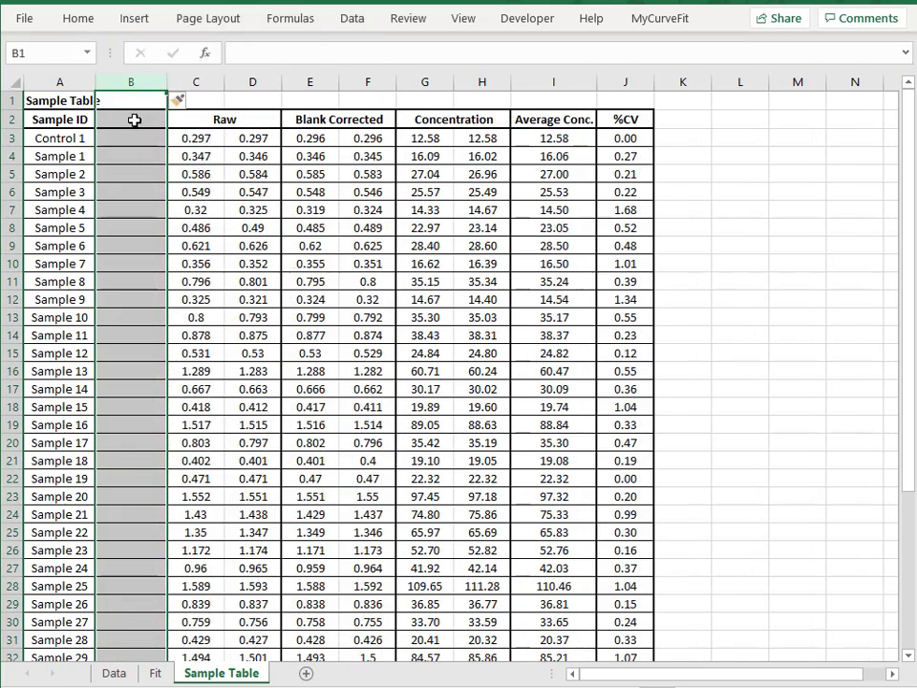
click(134, 119)
text(Dil. Factors)
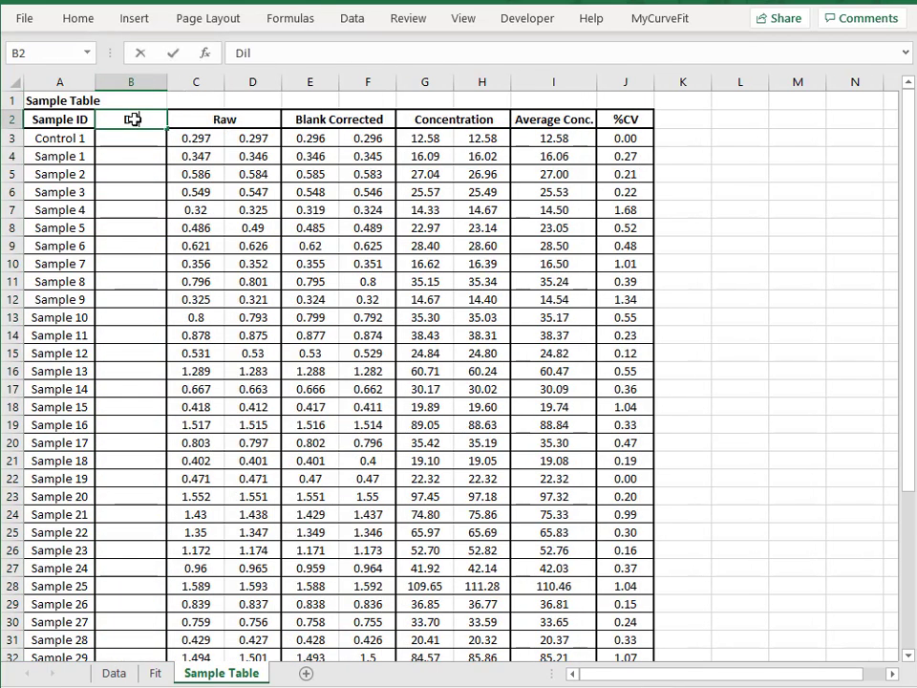
key(Return)
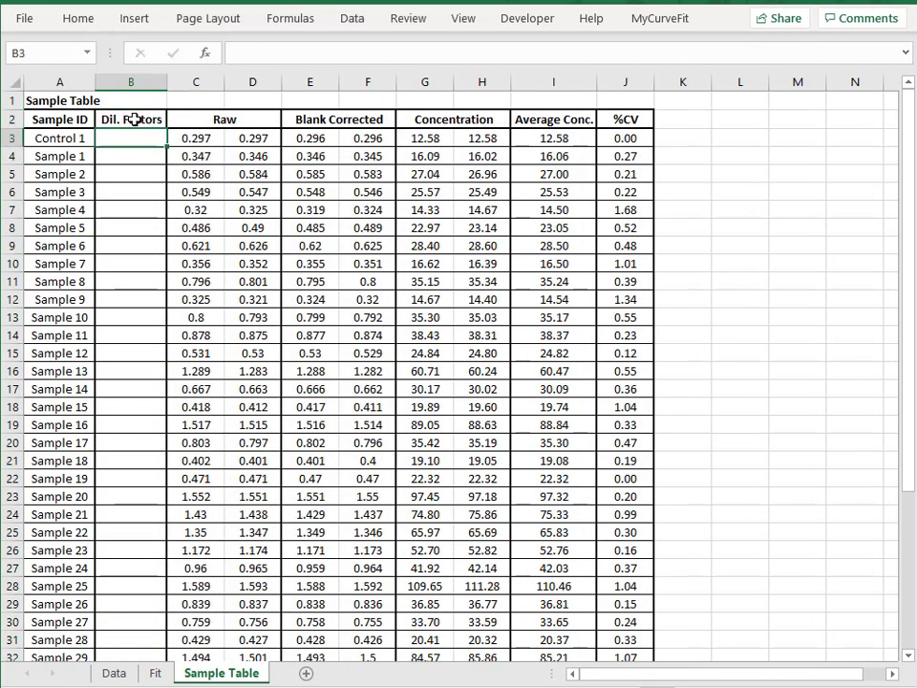
text(1 5 10 20 50)
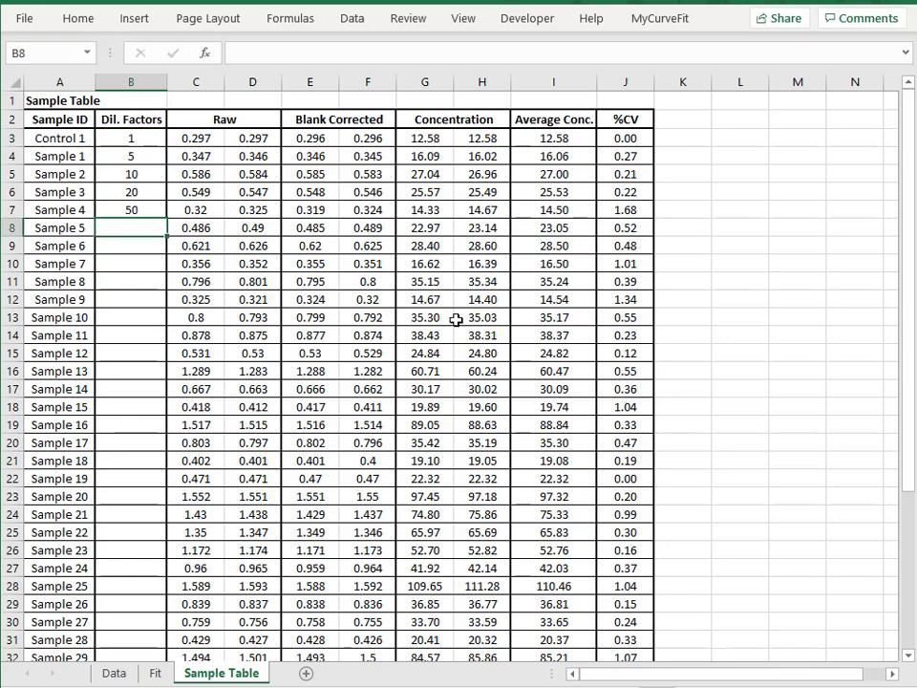
Insert a column between Average Conc. and %CV and title it "Conc. x DF"
click(638, 82)
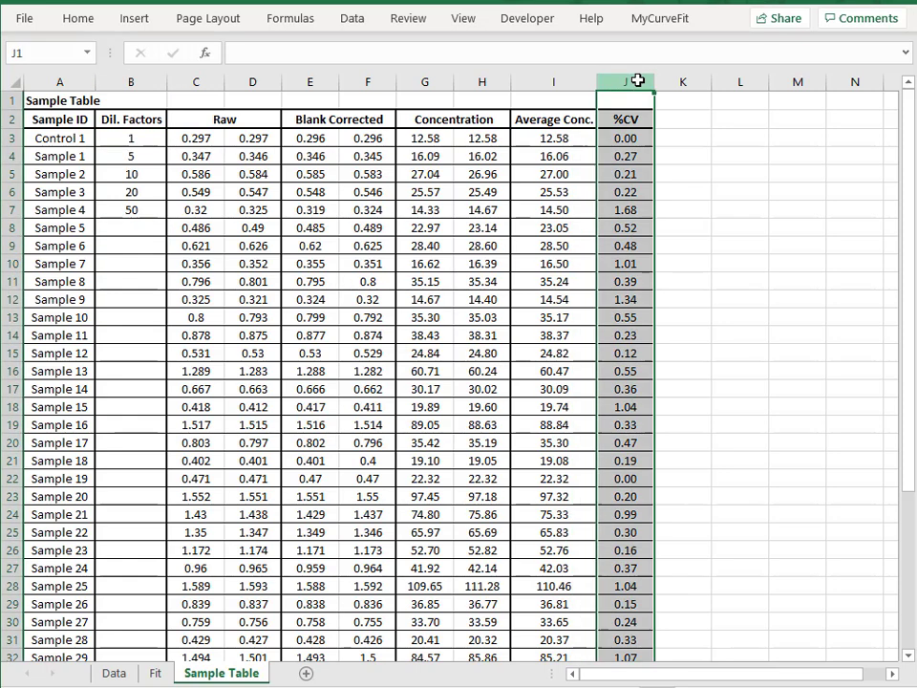
right_click(640, 83)
click(678, 232)
click(627, 115)
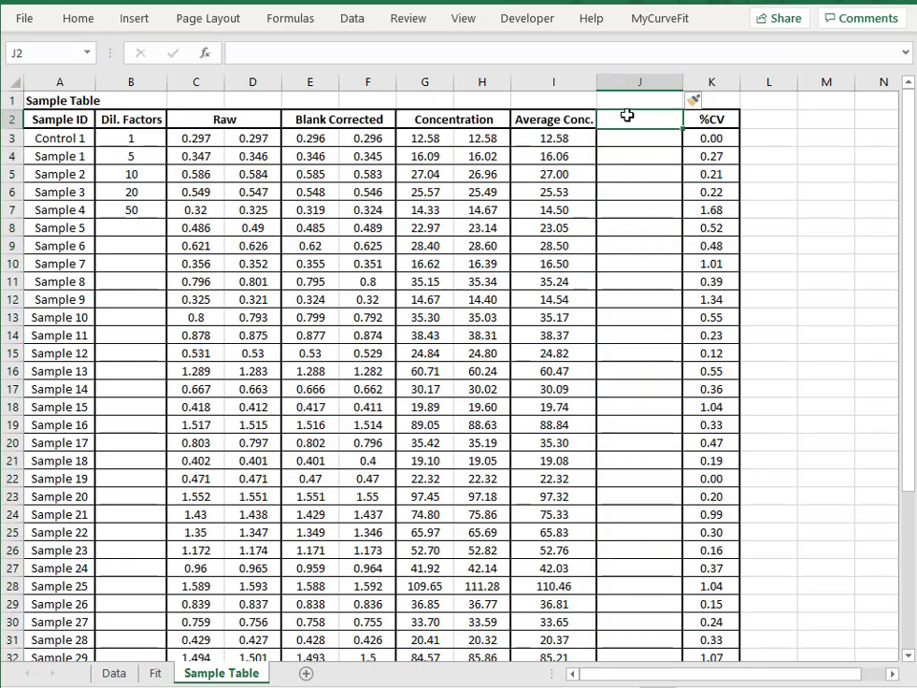
text(Conc)
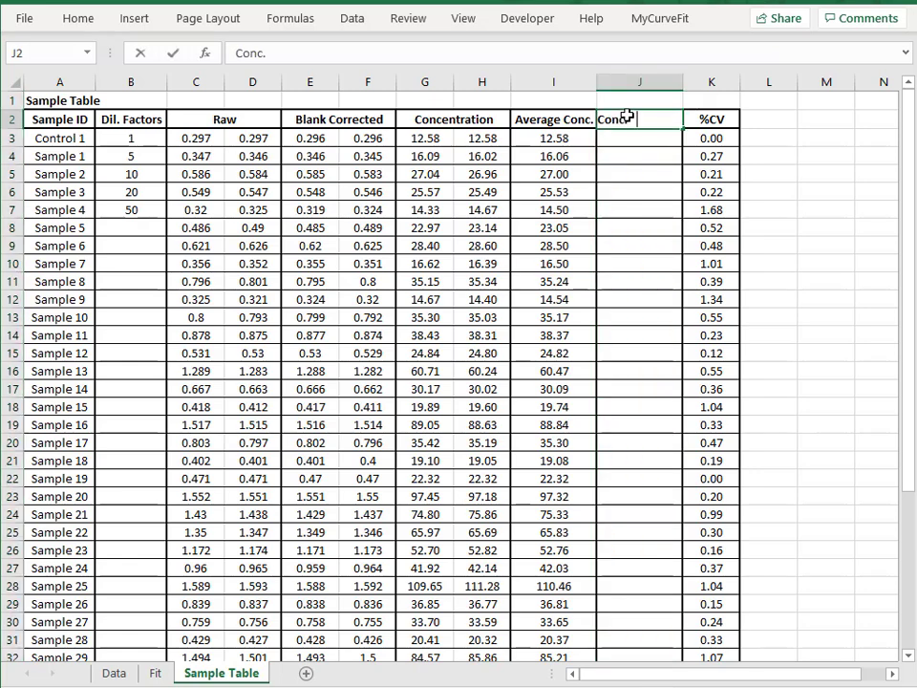
text(. x DF)
key(Return)
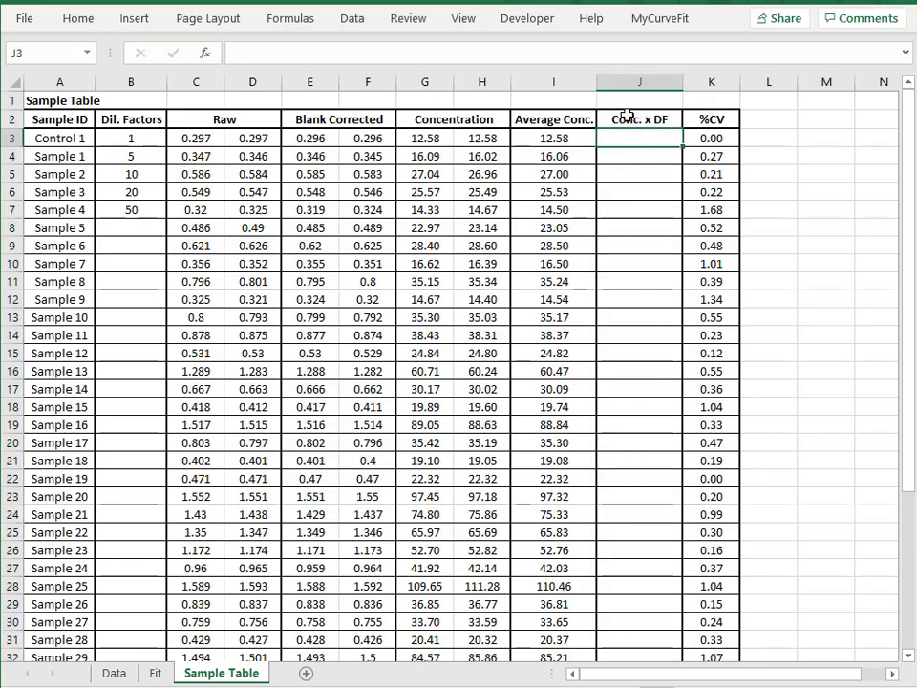
Calculate Control 1's Conc. x DF in J3 with =I3*B3 and fill the formula down to Sample 4 in J7
text(=)
click(564, 137)
text(*)
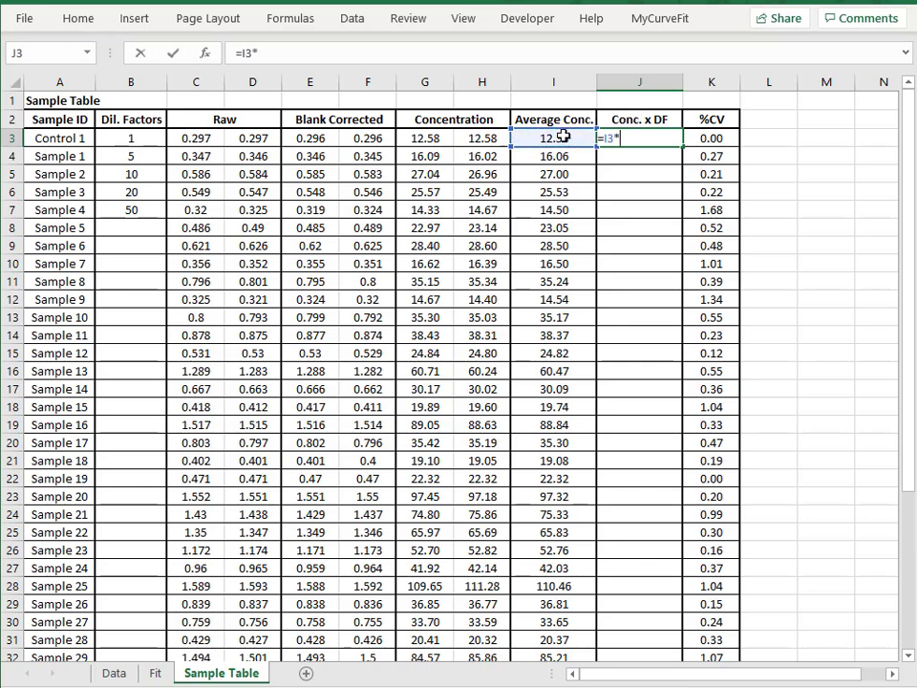
click(139, 137)
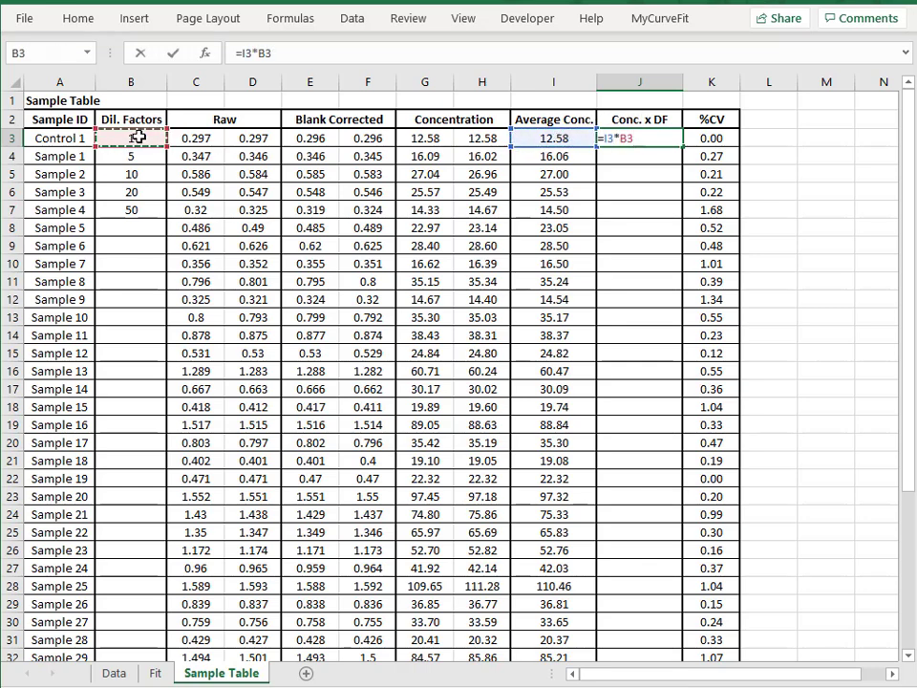
key(Return)
click(645, 140)
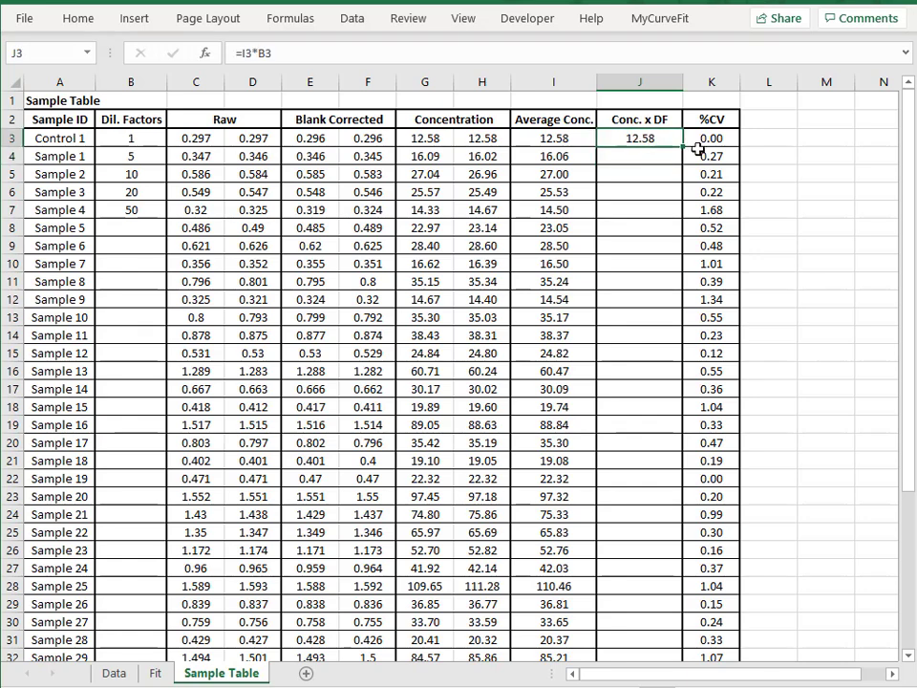
drag(686, 148, 684, 231)
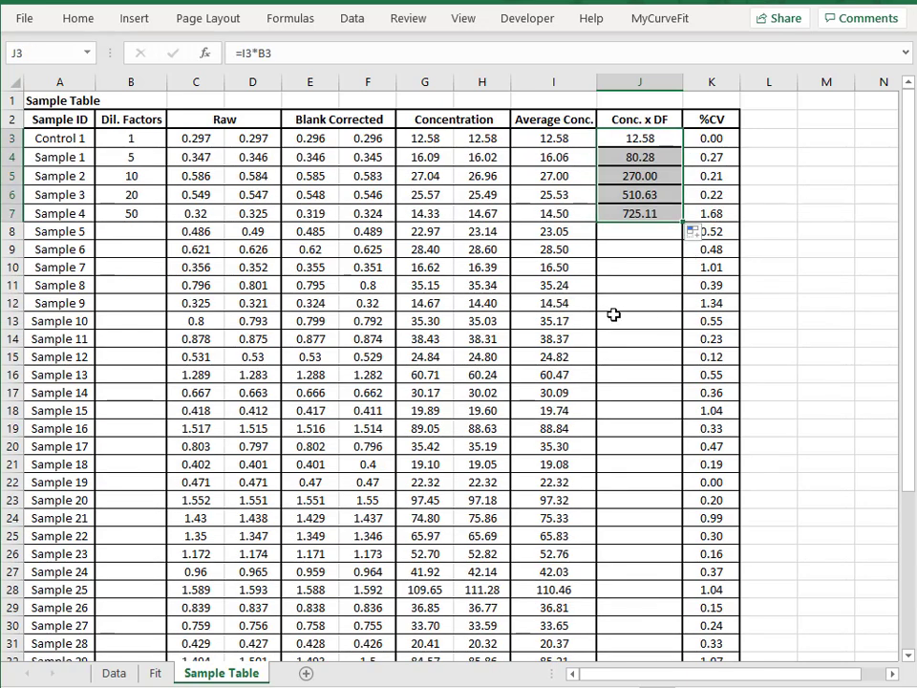
click(616, 318)
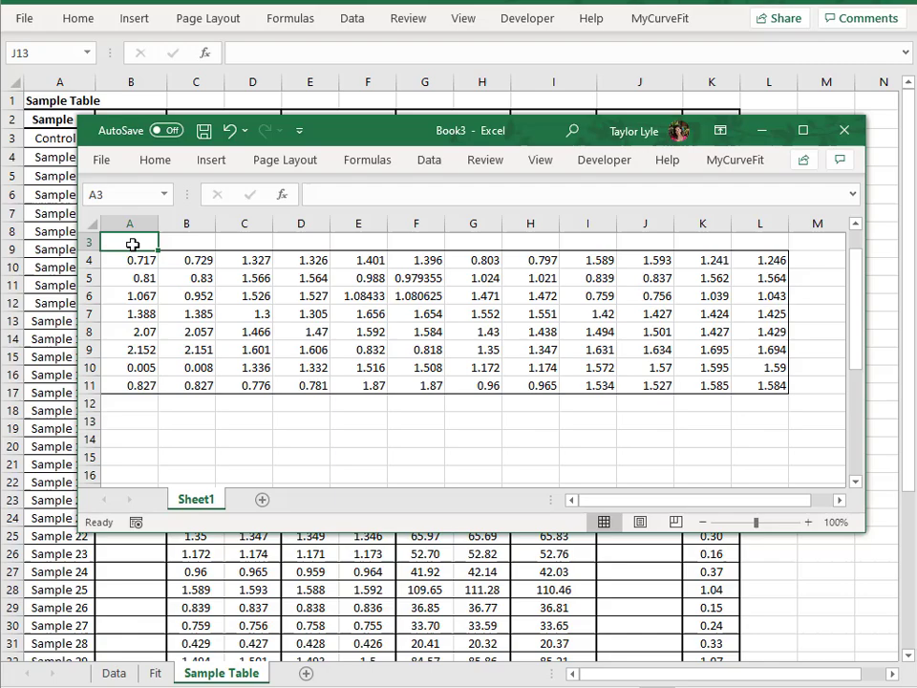
Copy the plate readings A4:L11 from Book3 over the Data sheet's Raw block B15:M22, and check the Fit and Sample Table sheets
drag(130, 258, 726, 381)
key(ctrl+c)
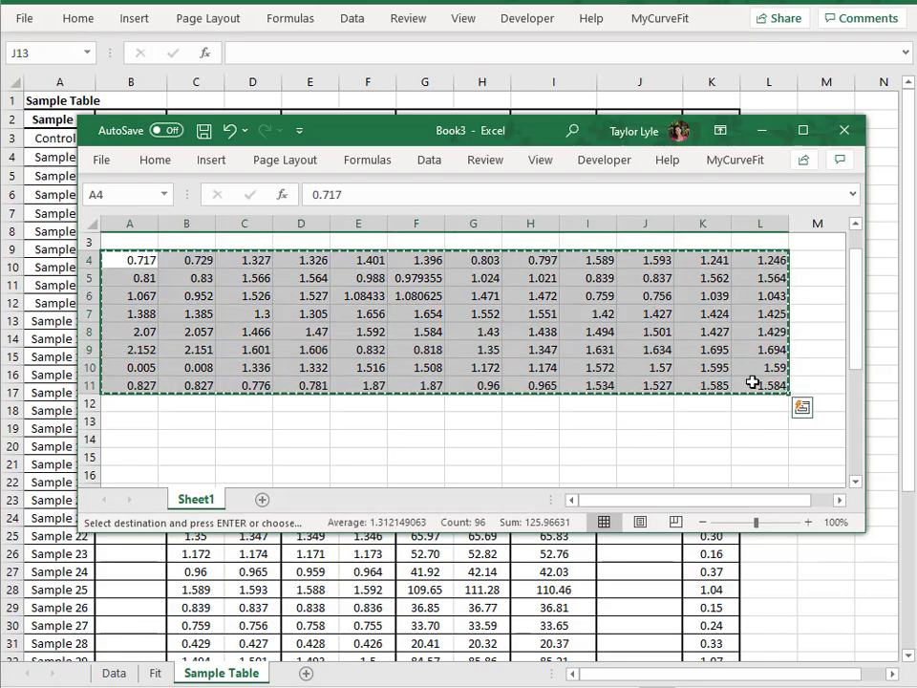
click(114, 673)
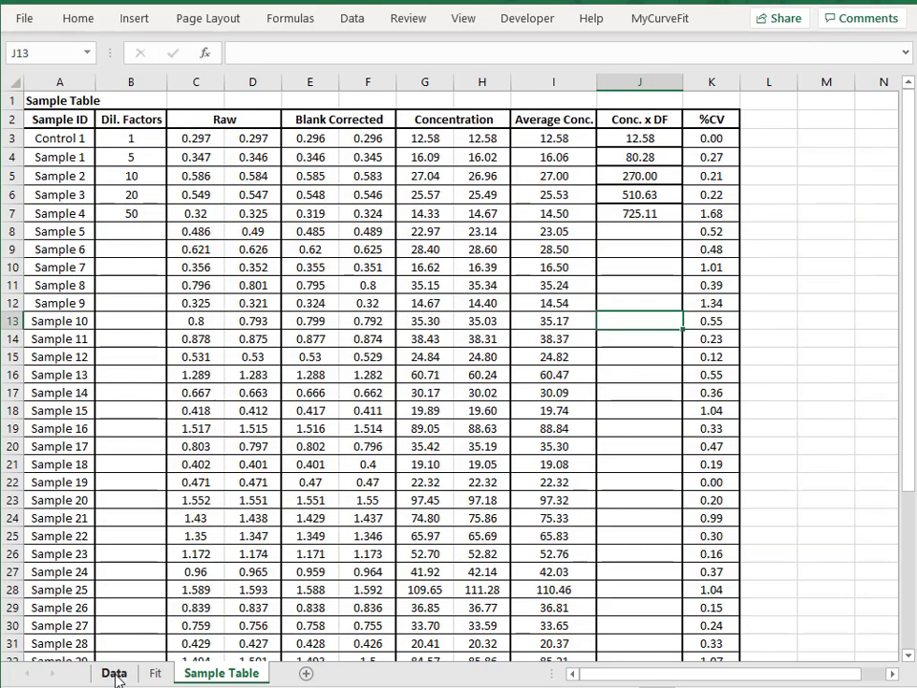
click(113, 673)
drag(62, 319, 456, 433)
key(ctrl+v)
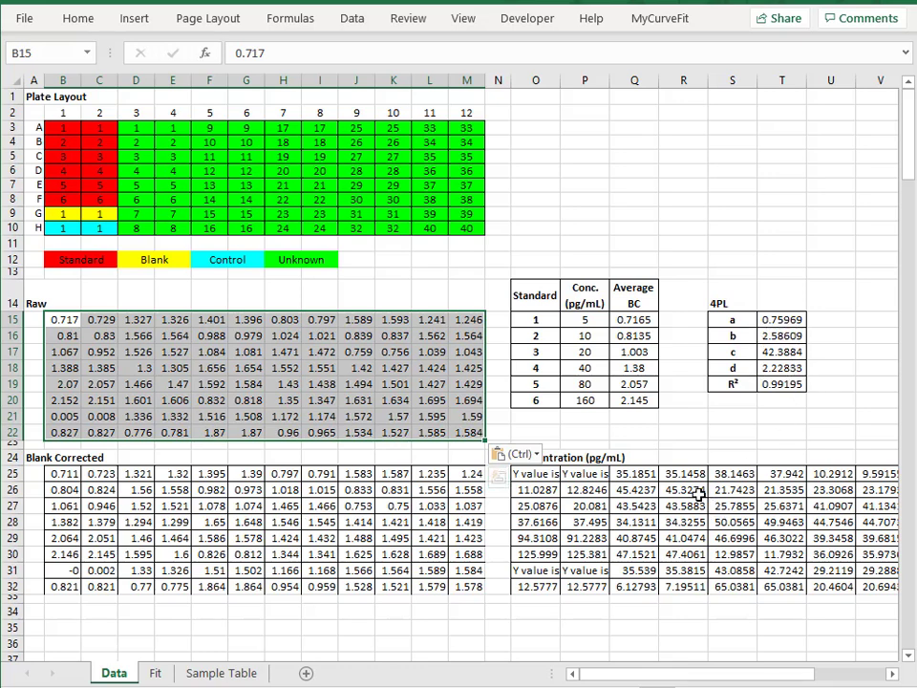
click(155, 674)
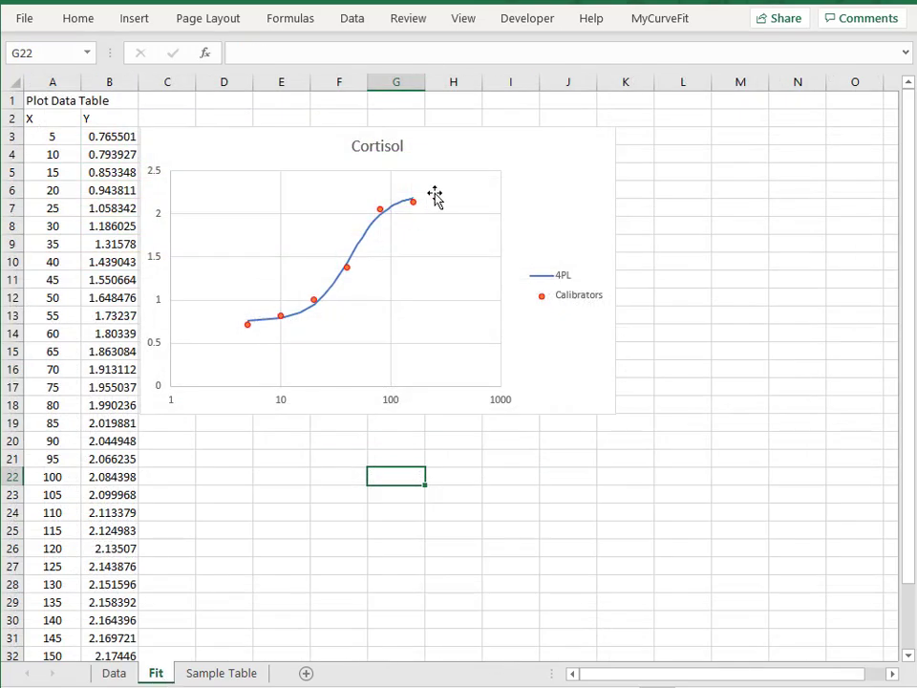
click(219, 675)
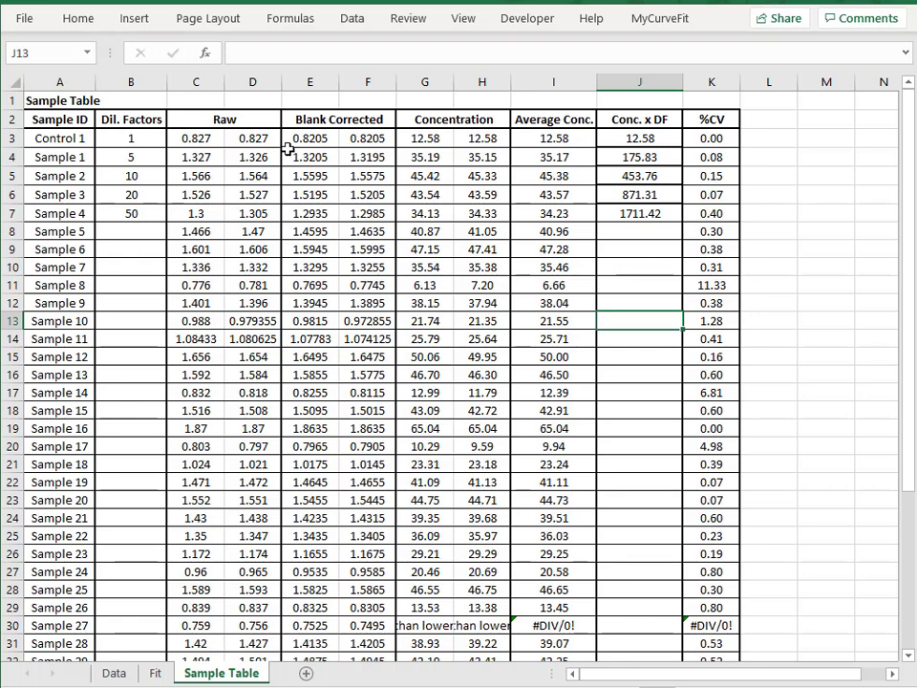